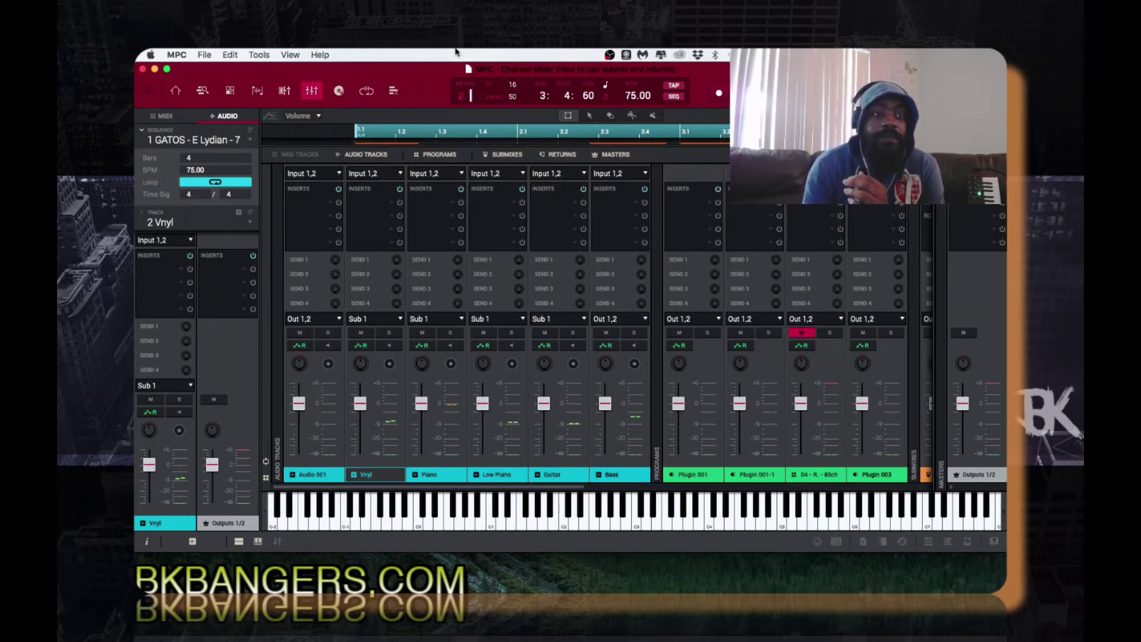
Switch to main mode and step through the audio tracks to view the bounced waveforms, ending on track 2 Vnyl
left_click(176, 93)
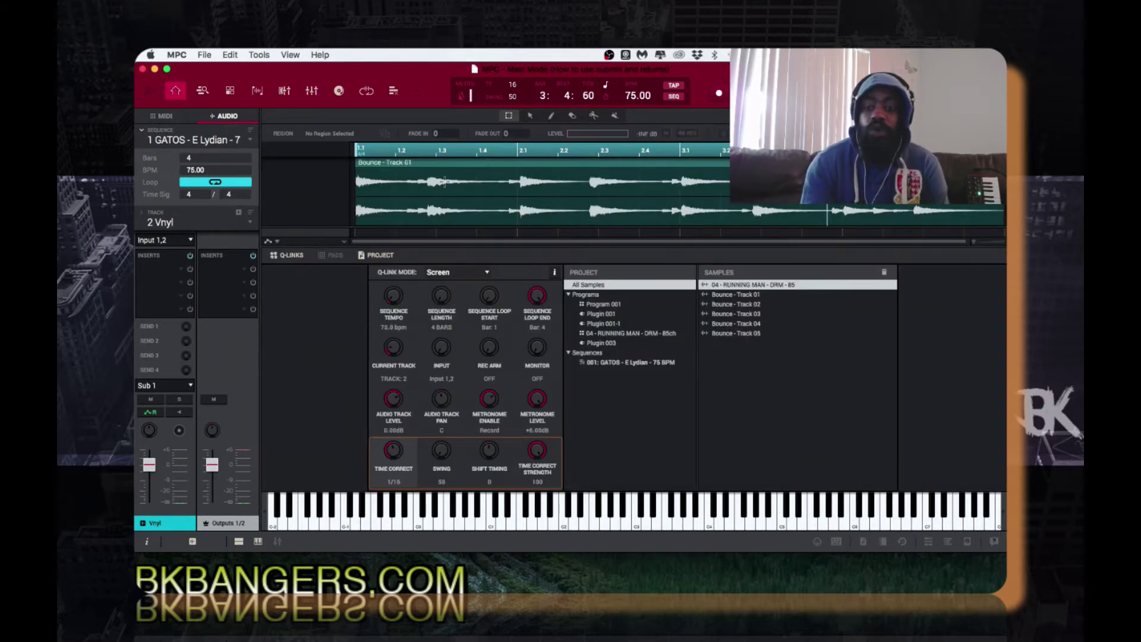
key("super+Up")
key("super+Down")
key("super+Down")
key("super+Down")
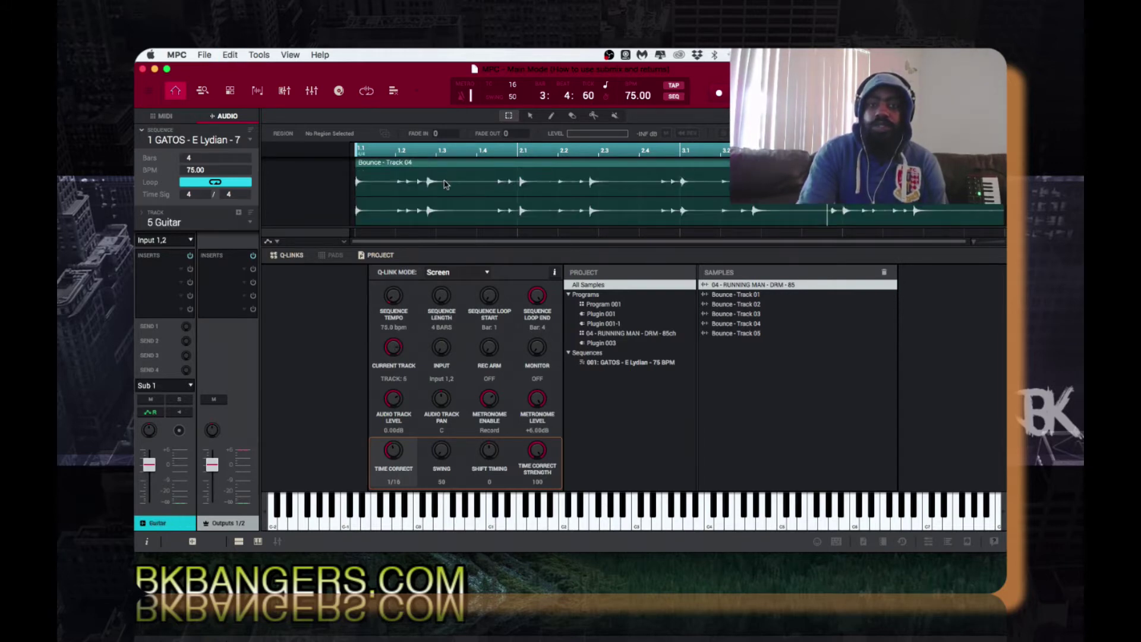
key("super+Up")
key("super+Up")
key("super+Up")
key("super+Down")
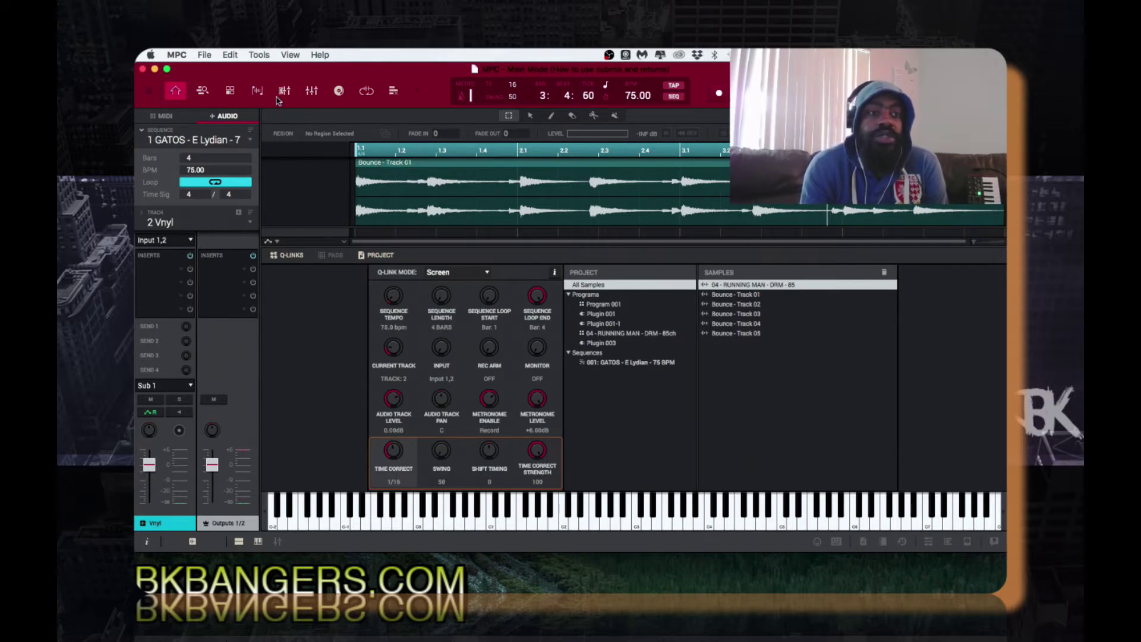
Open the channel mixer and examine the submix choices for the Vnyl track's output routing
left_click(311, 91)
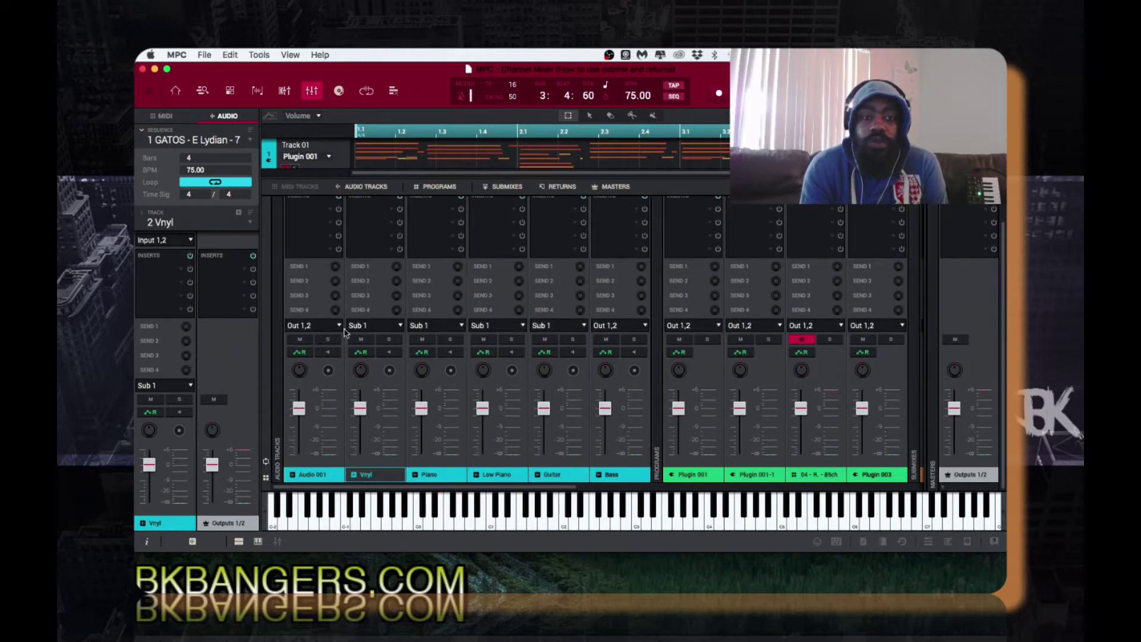
left_click(400, 326)
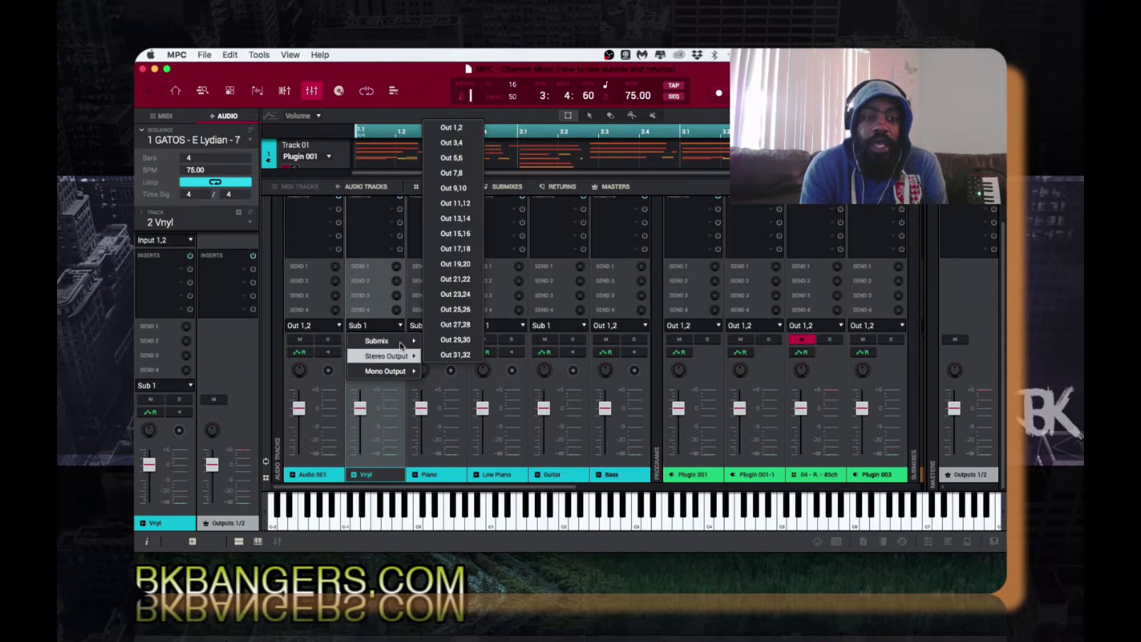
mouse_move(401, 345)
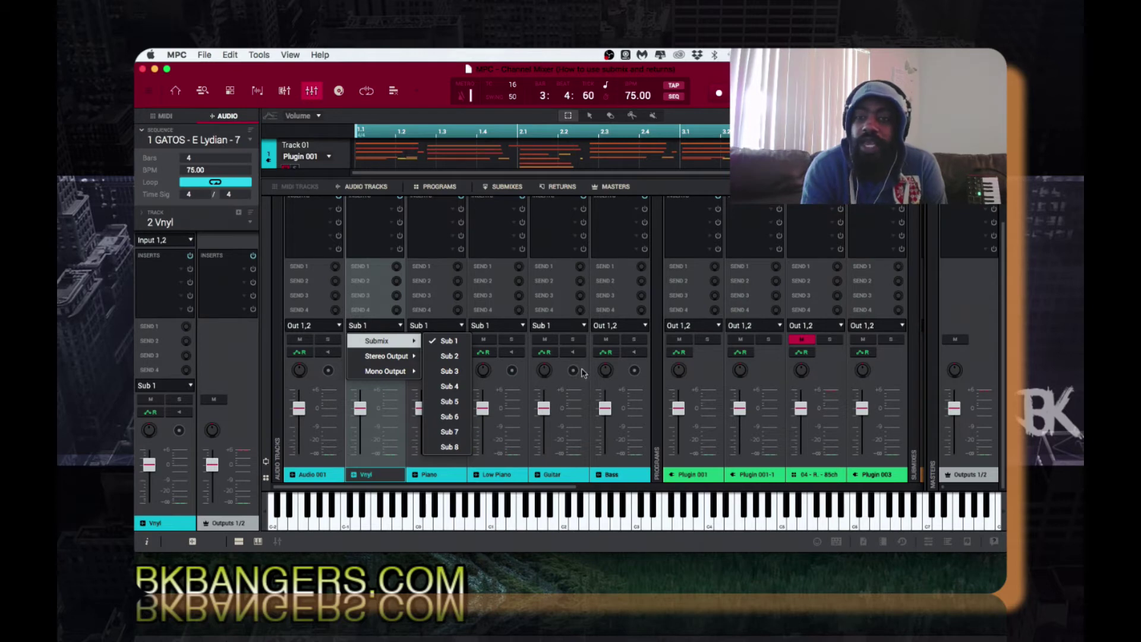
left_click(831, 243)
Look across the mixer's submix and return channels, then go back to the audio tracks
scroll(831, 242, "right", 10)
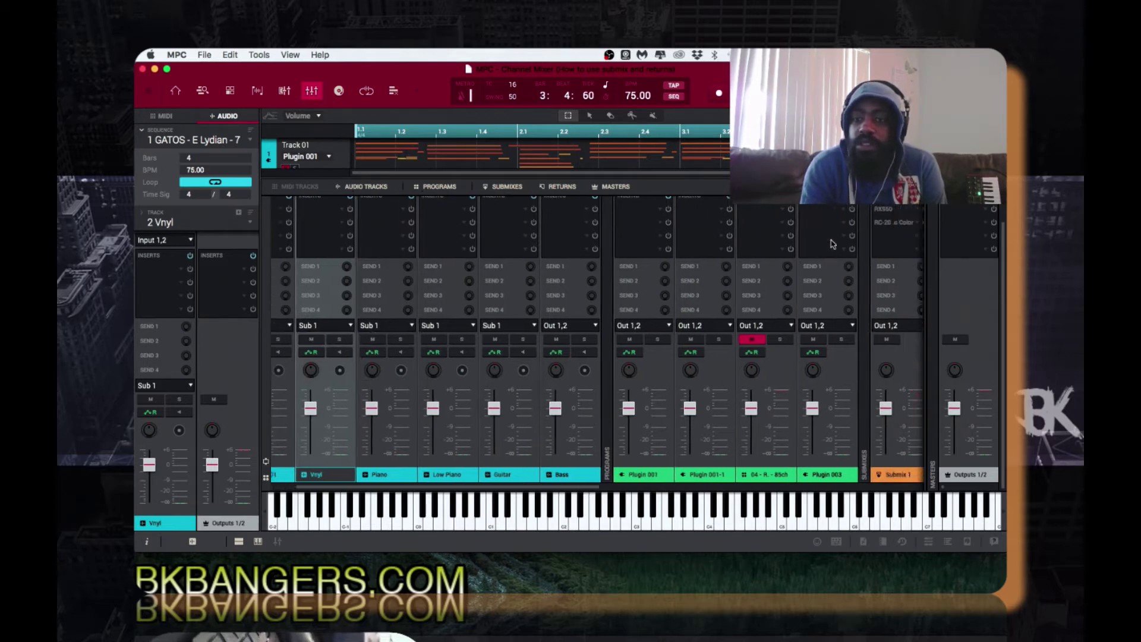
scroll(831, 242, "right", 10)
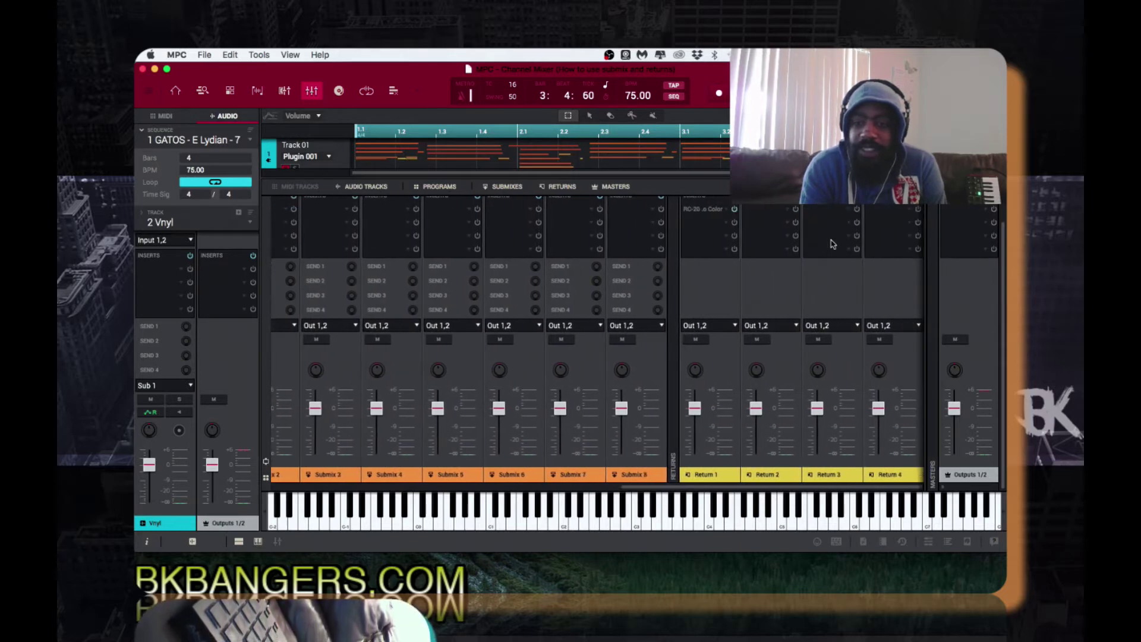
scroll(831, 243, "left", 5)
scroll(831, 242, "left", 10)
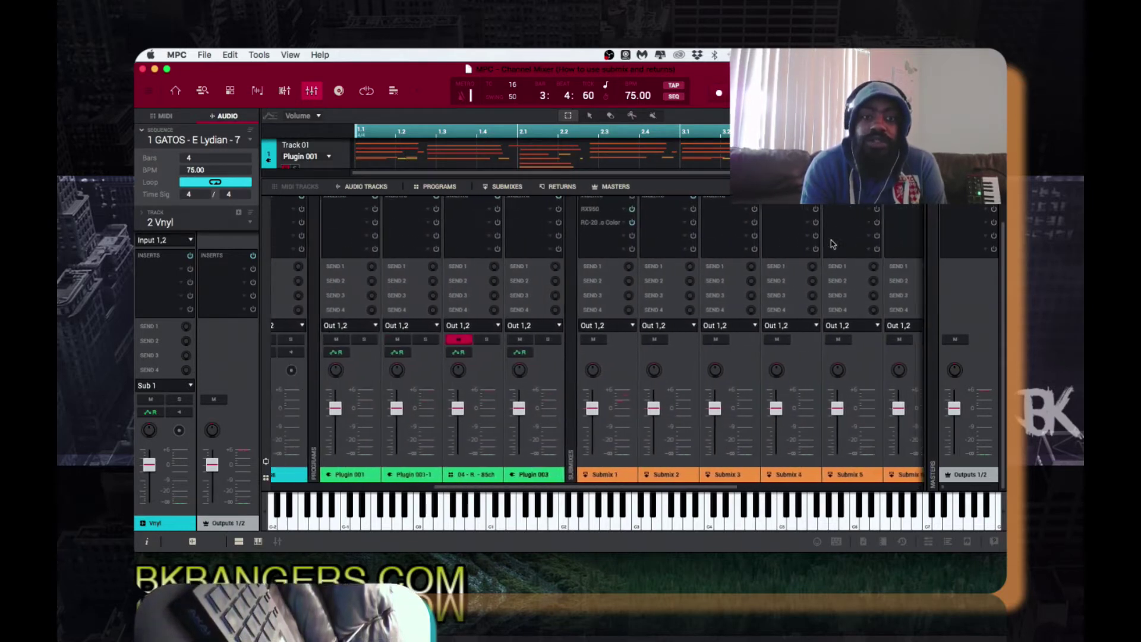
scroll(831, 243, "left", 2)
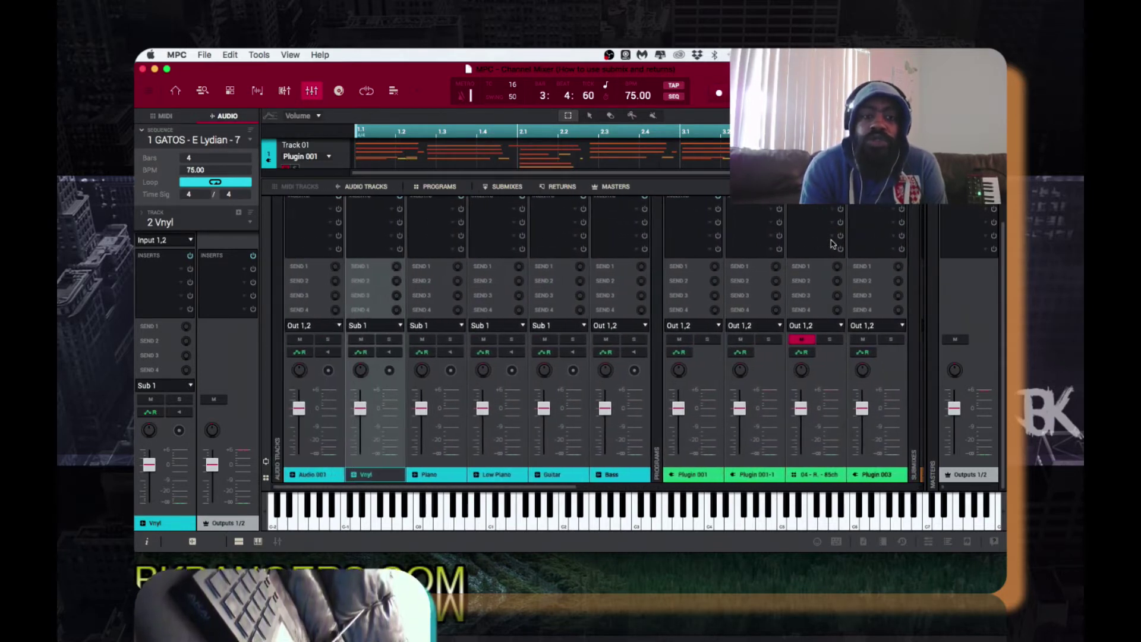
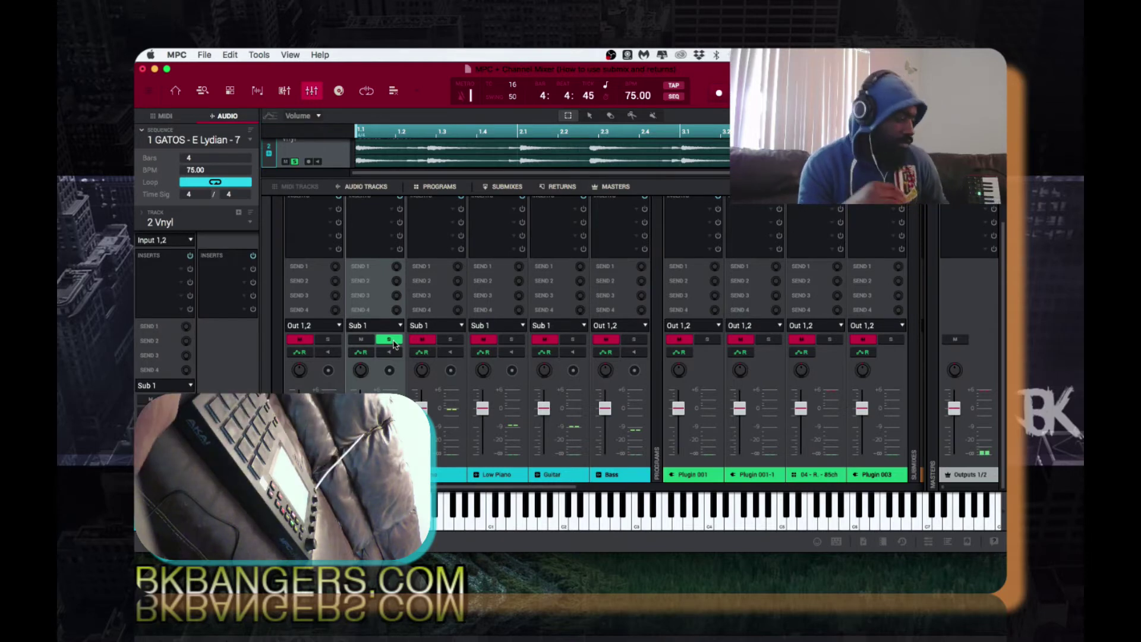
Add the Piano and Low Piano tracks to the solo and lower the Low Piano level
left_click(450, 347)
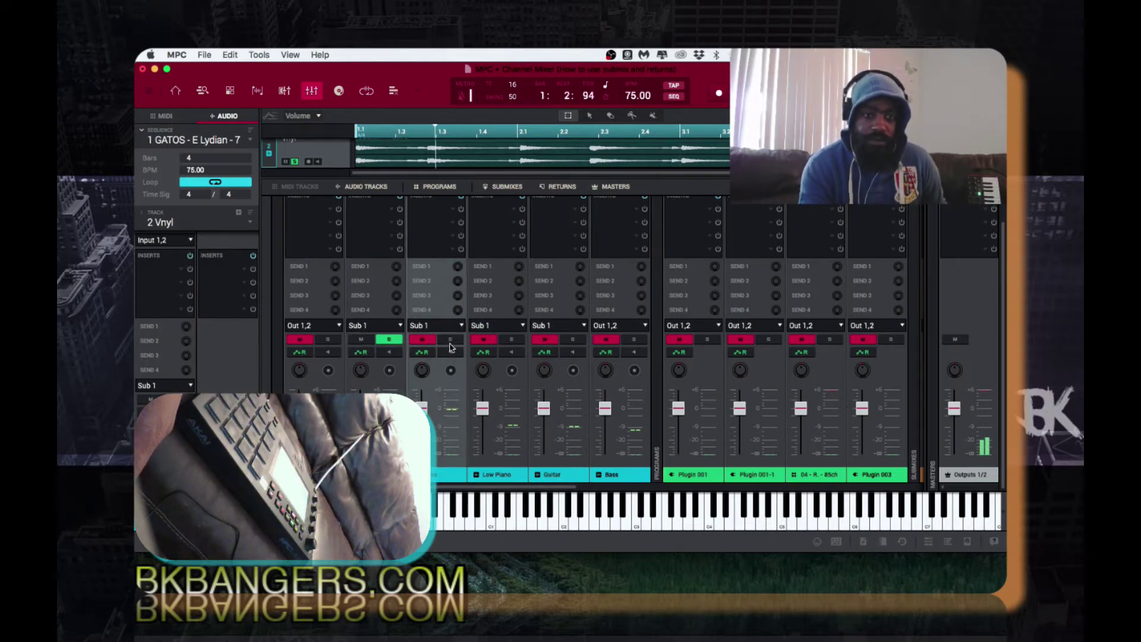
left_click(449, 339)
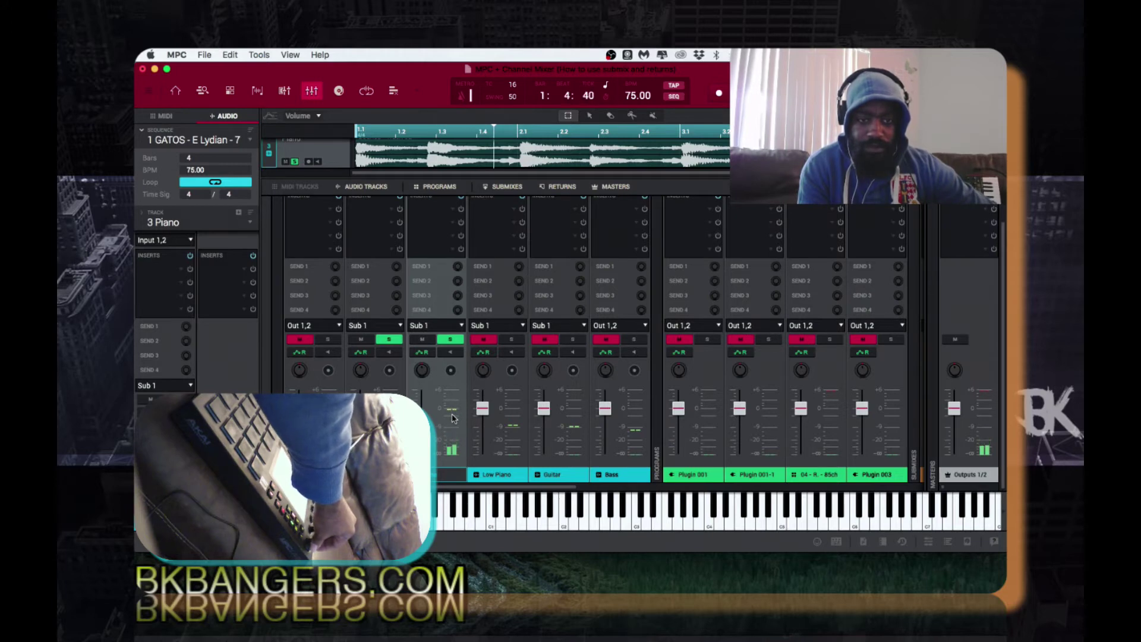
left_click(511, 339)
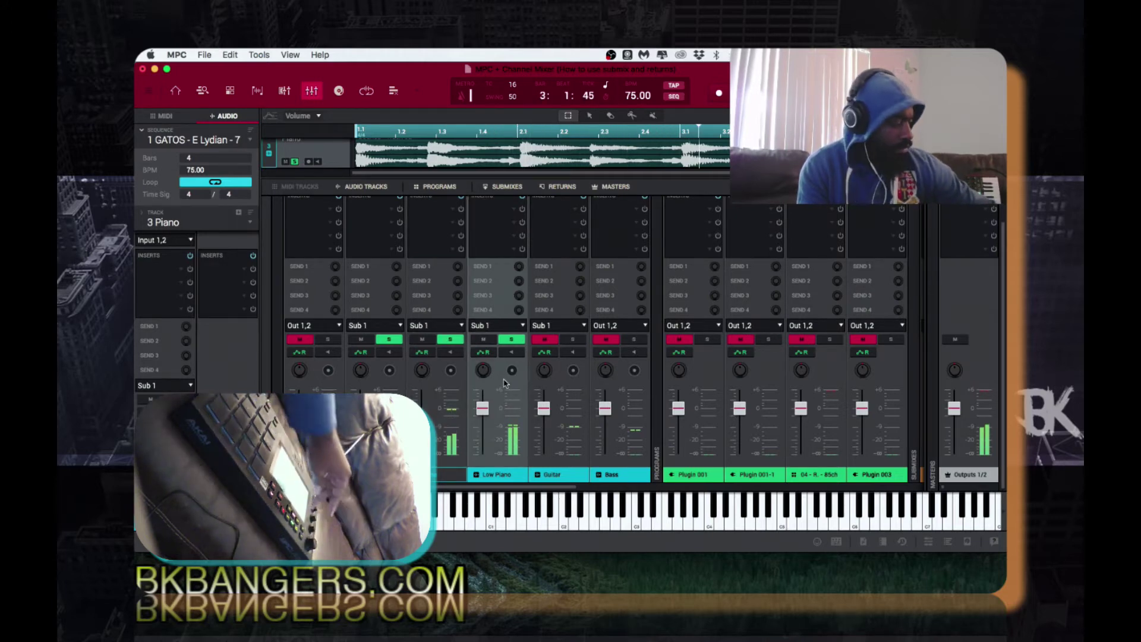
left_click(504, 382)
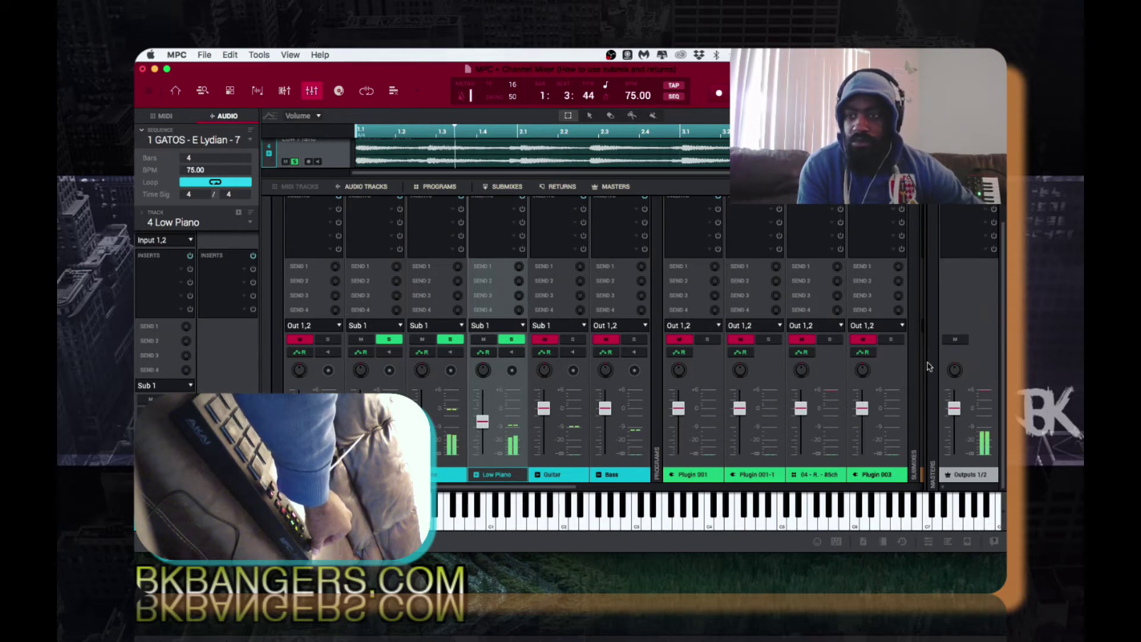
Reset the peak indicators on the Bass and Outputs 1/2 level meters
left_click(982, 394)
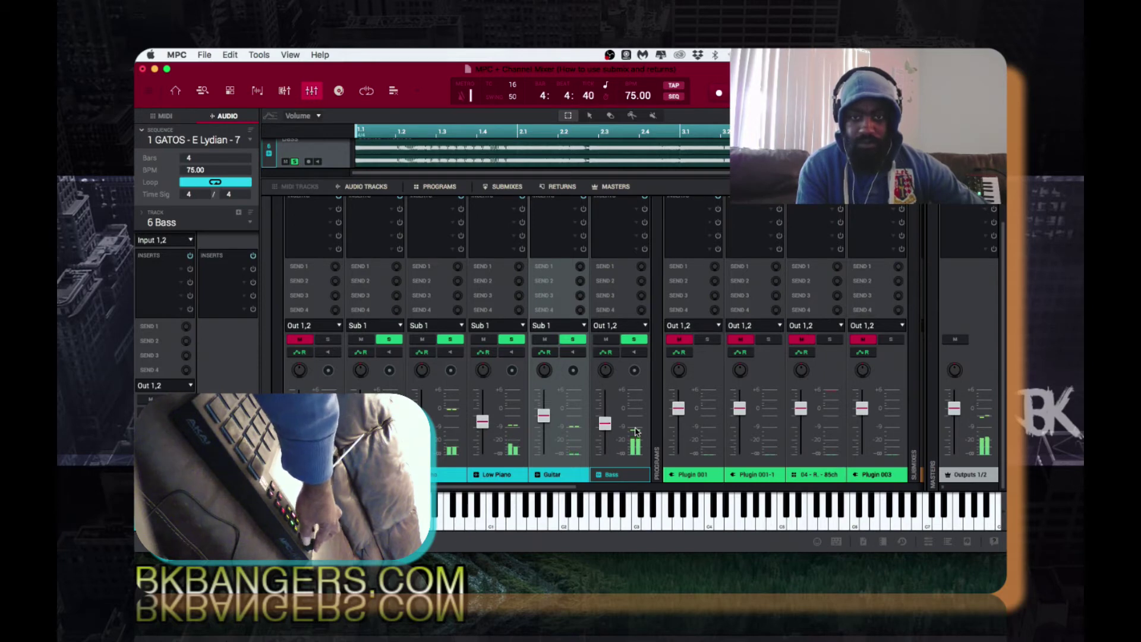
left_click(635, 432)
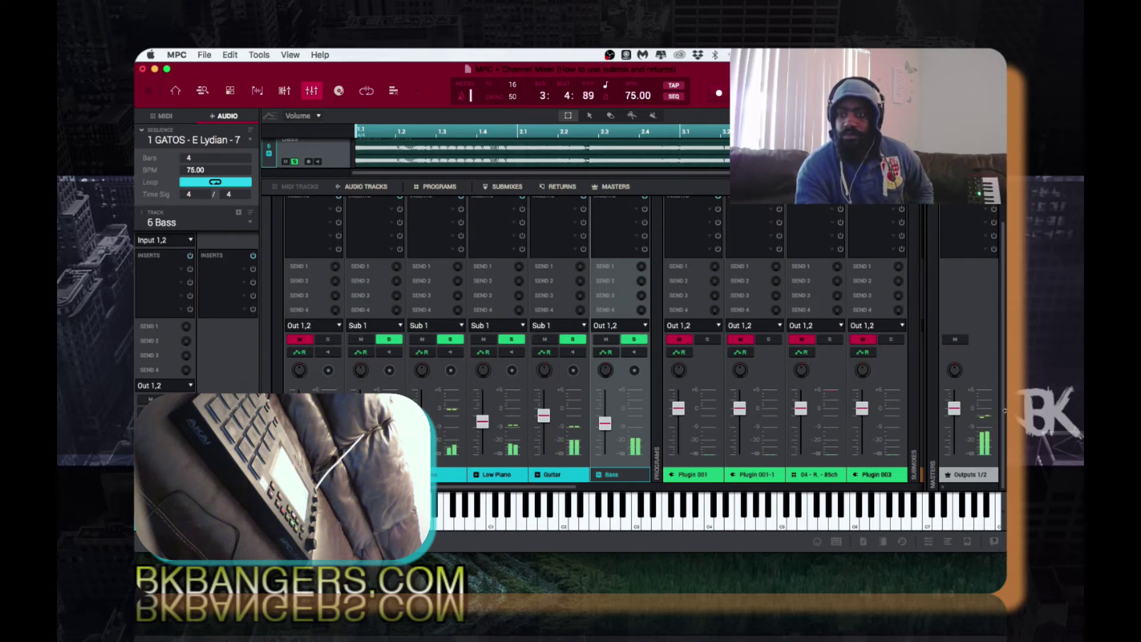
left_click(984, 421)
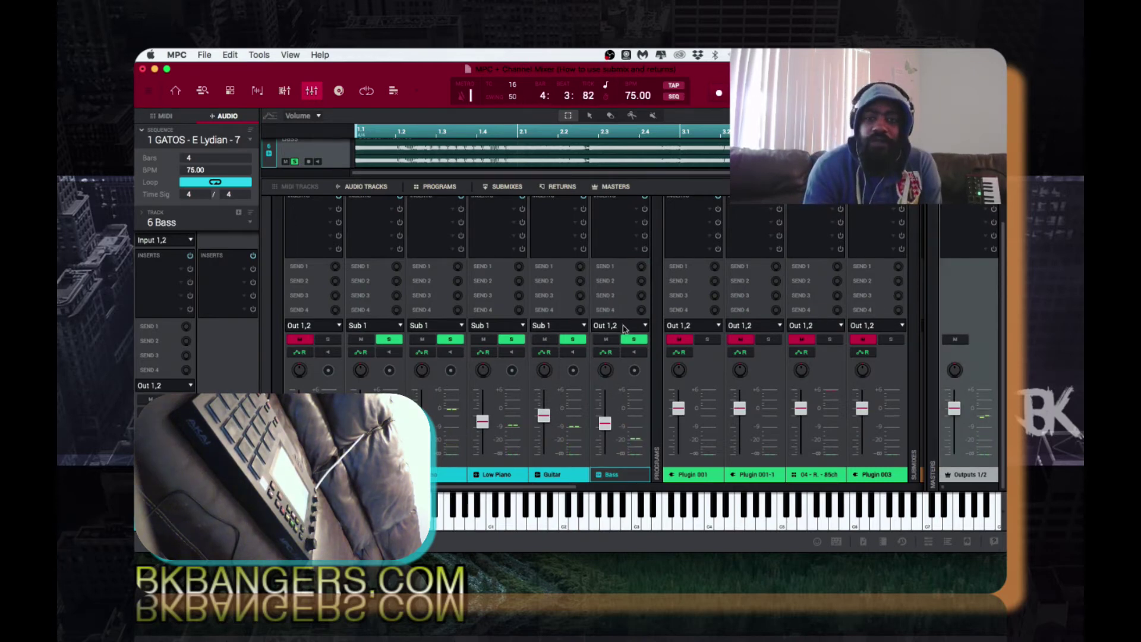
Turn off solo on the Bass, Guitar, Low Piano, Piano and Vnyl tracks
left_click(634, 339)
left_click(566, 338)
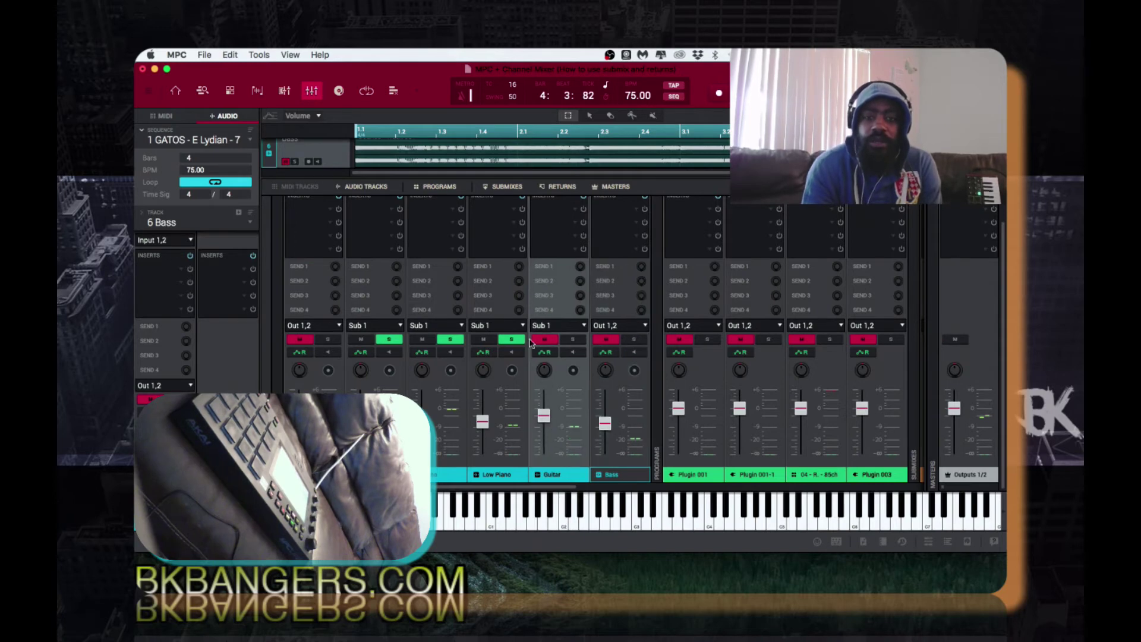
left_click(511, 339)
left_click(450, 338)
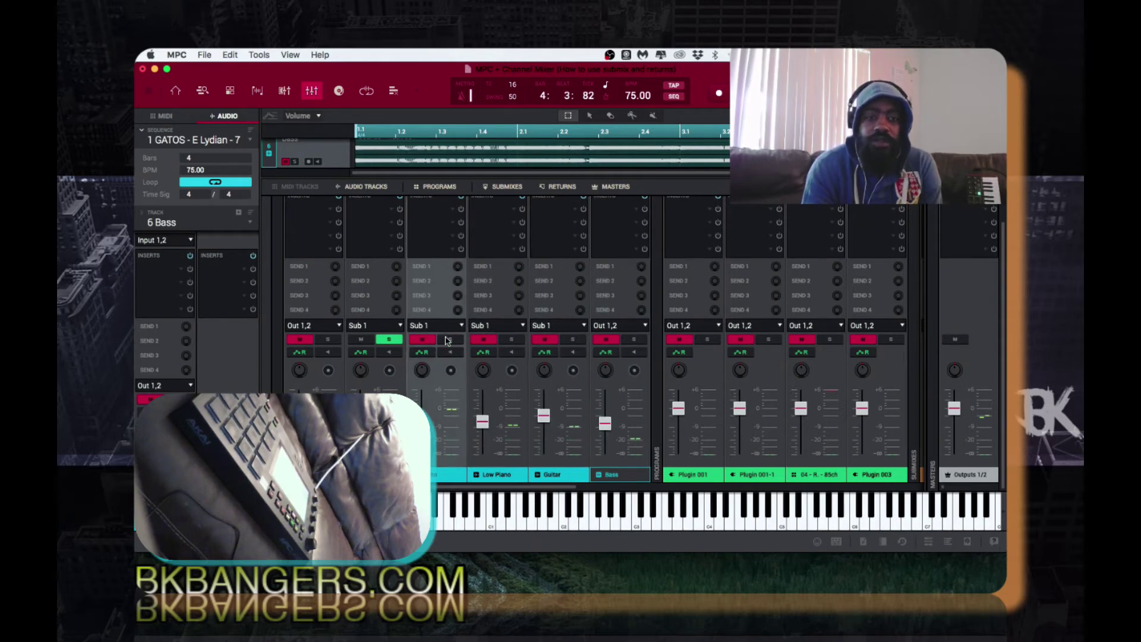
left_click(391, 339)
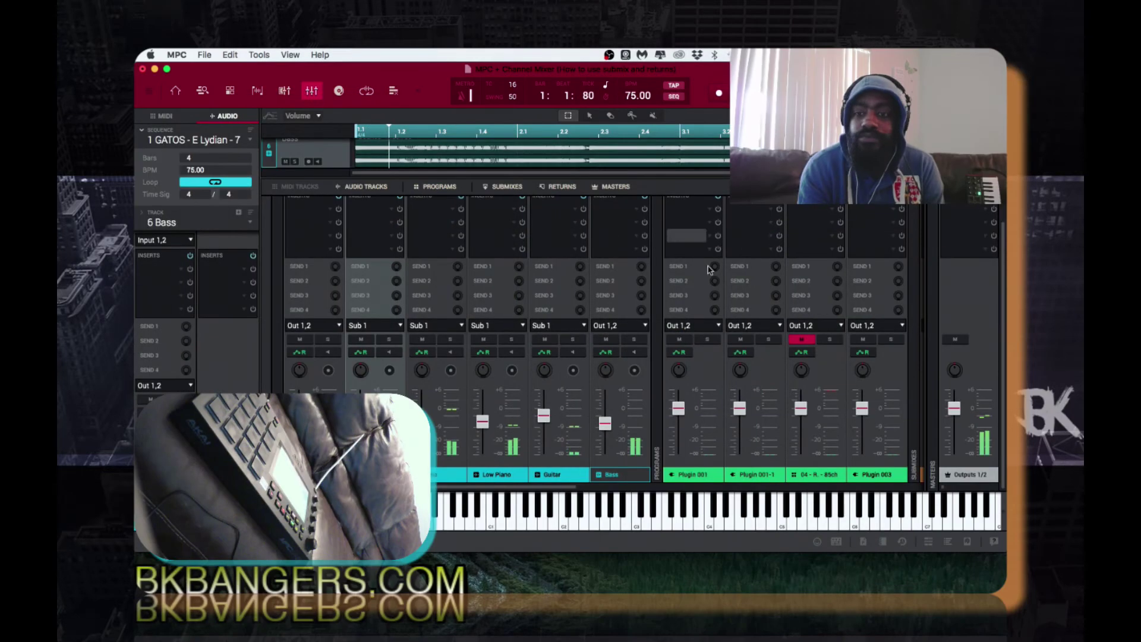
Unmute the 04 - R. - 85ch drum program and select its MIDI track, 6 Track 06, in main mode
left_click(802, 341)
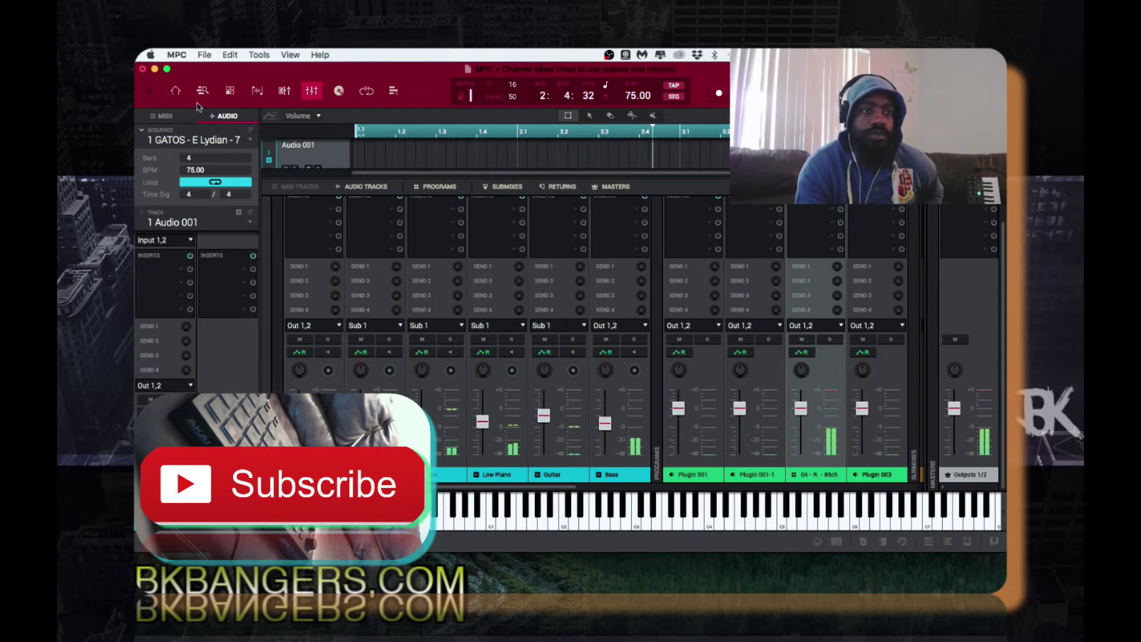
left_click(177, 91)
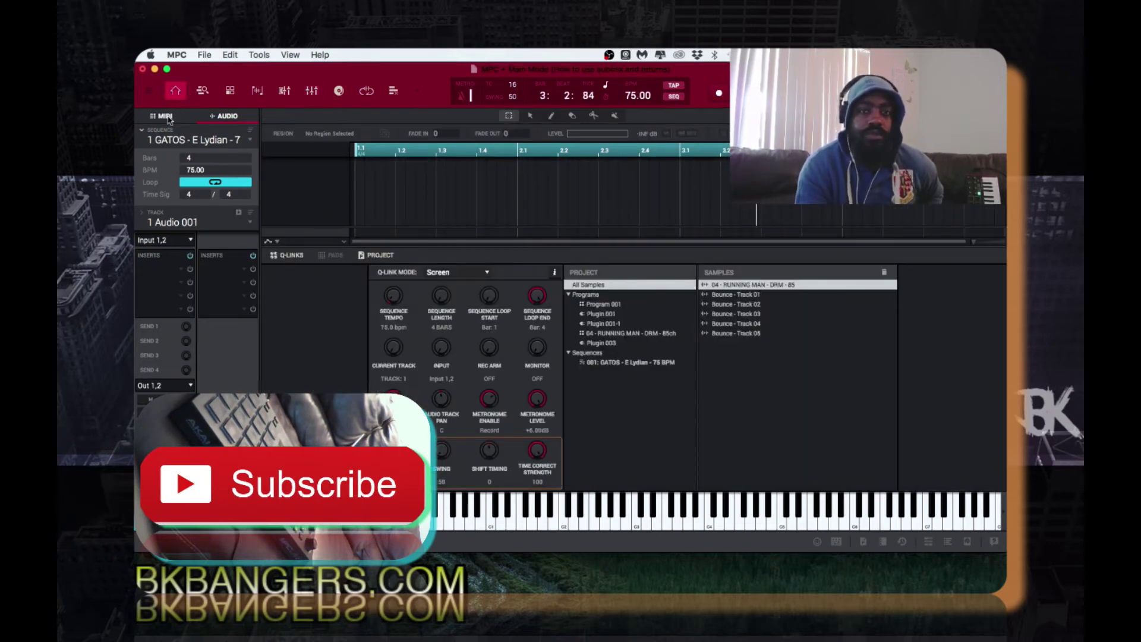
left_click(165, 116)
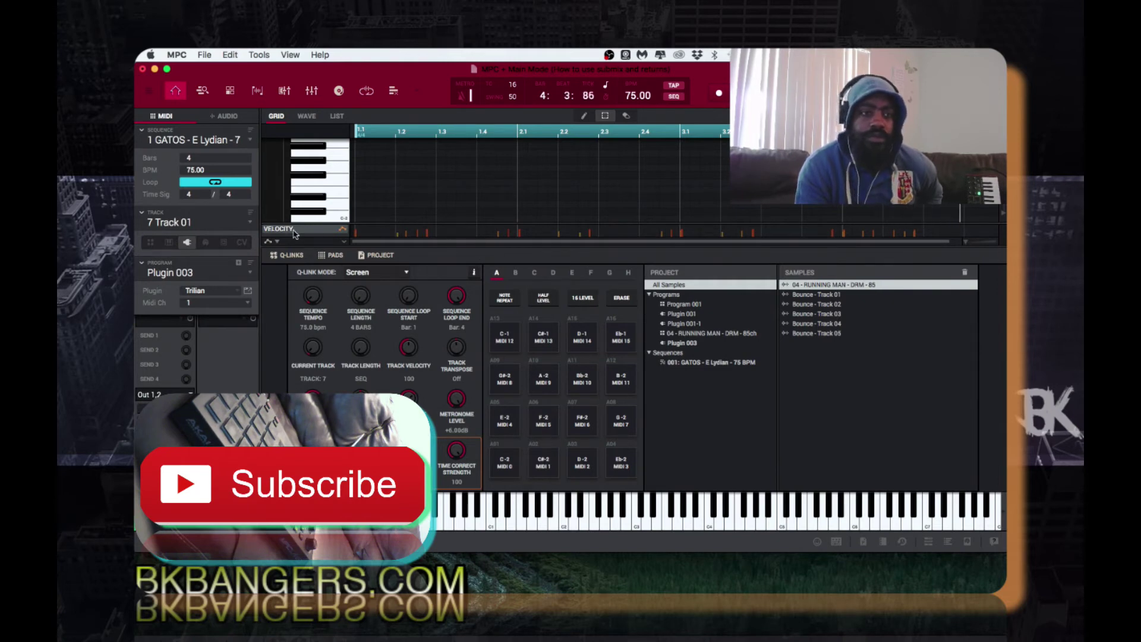
left_click(250, 222)
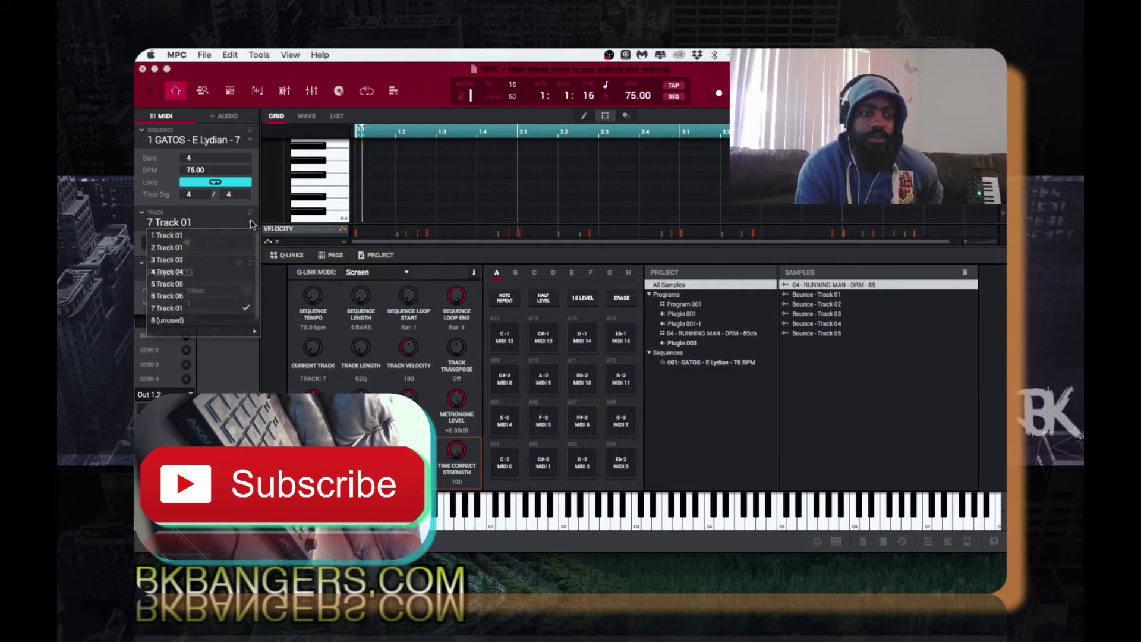
left_click(241, 296)
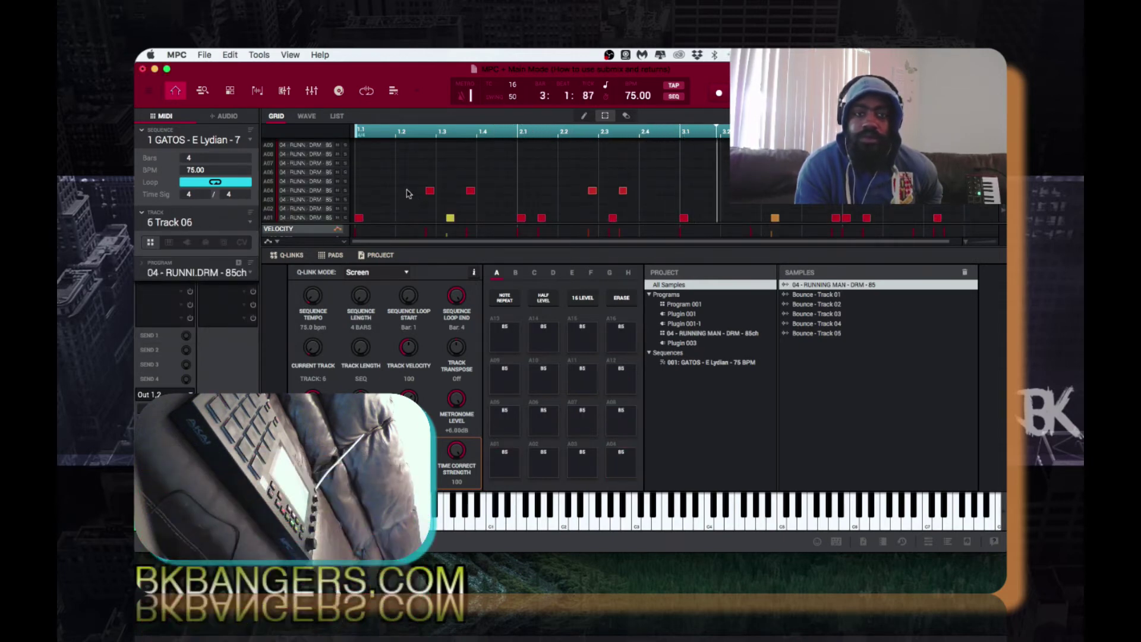
Lower the drum program's level in the channel mixer and reset the peak indicators on its meter and the Outputs 1/2 meter
left_click(313, 91)
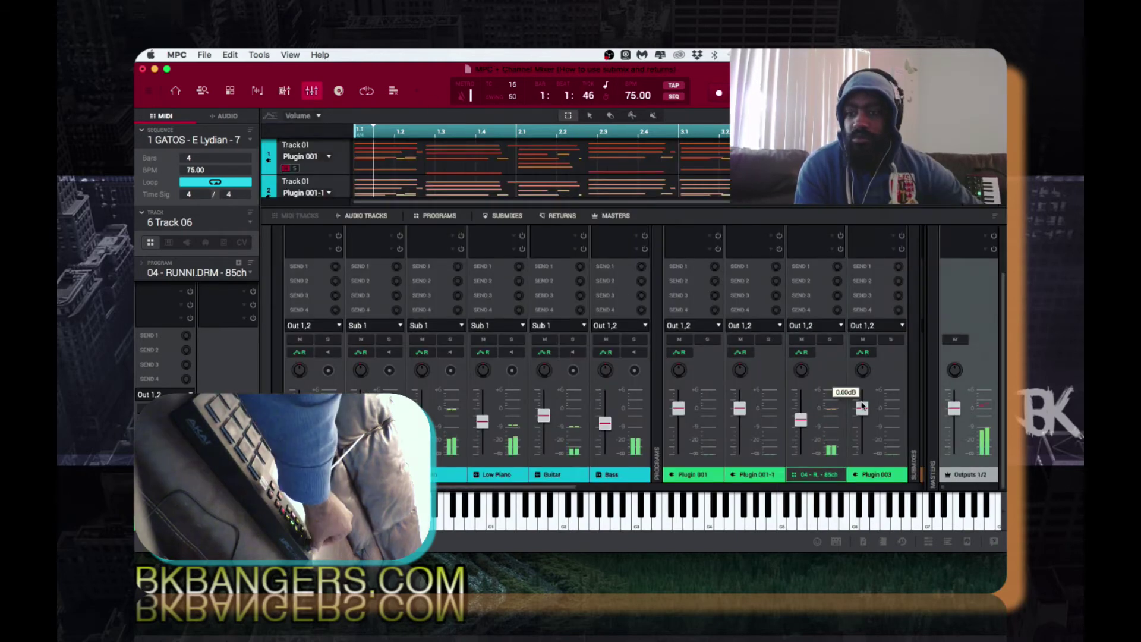
left_click(832, 413)
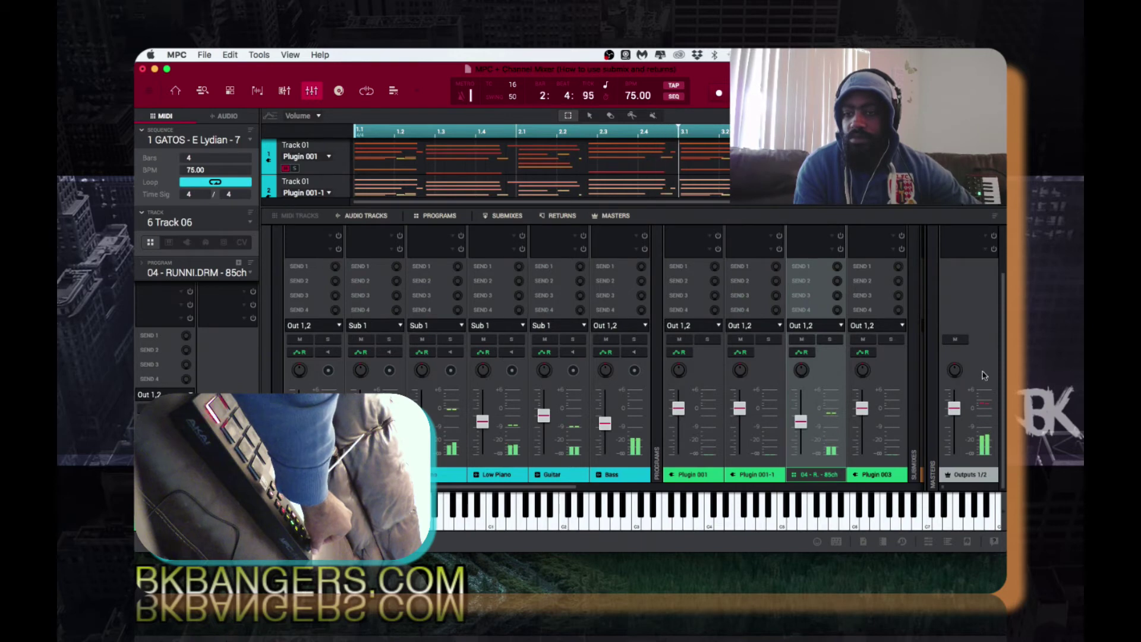
left_click(984, 406)
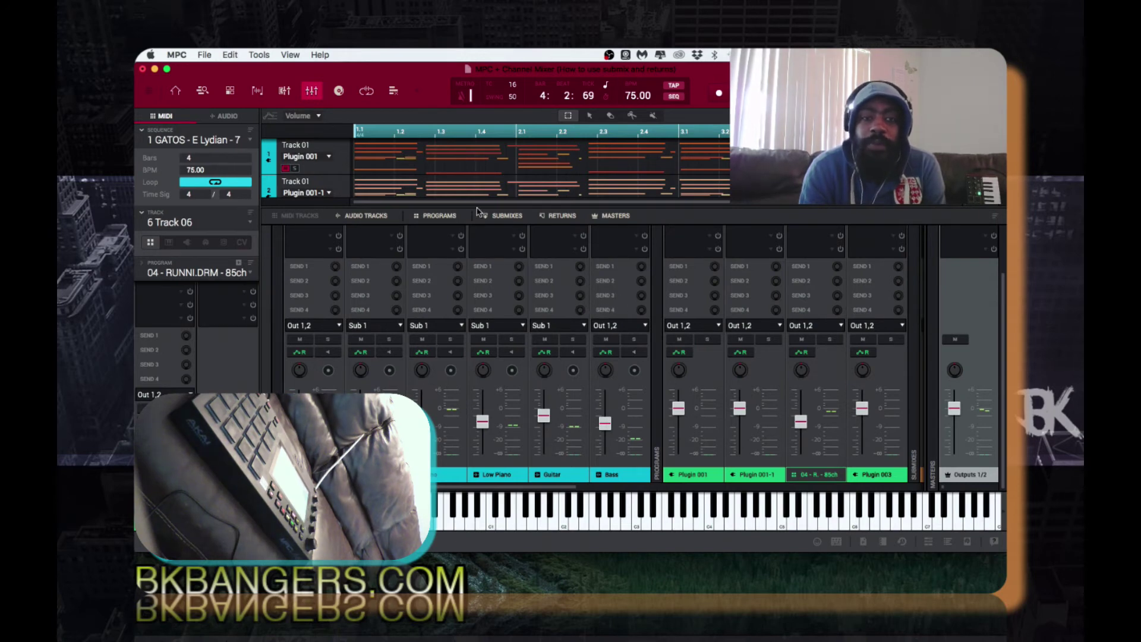
Hide the program channels and enlarge the mixer area so the submix channels' insert slots are in view
left_click(450, 216)
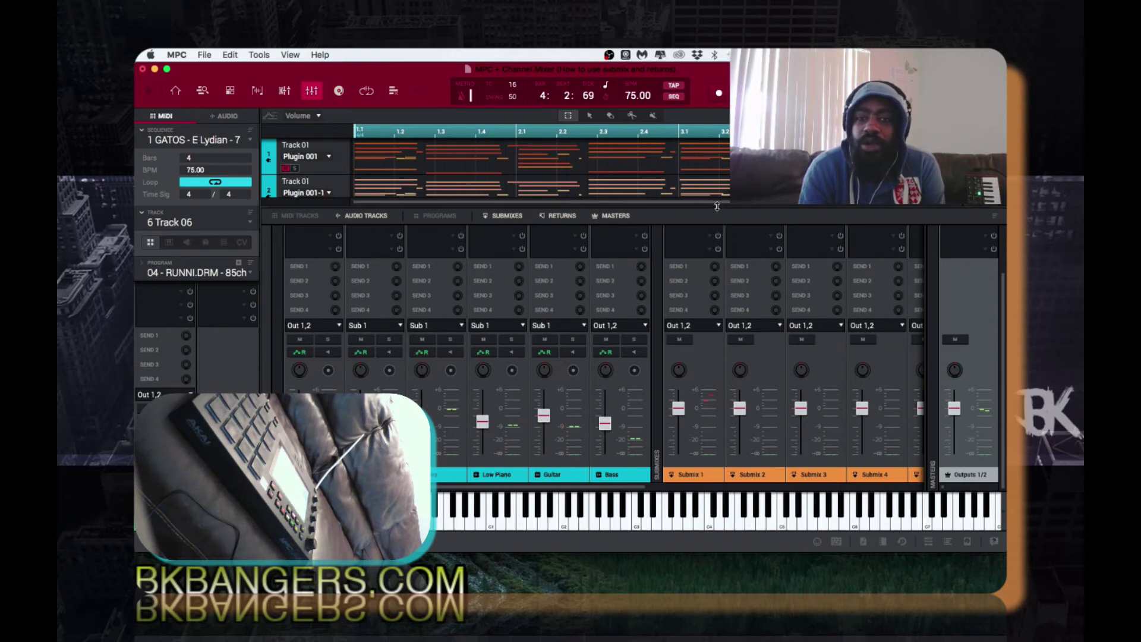
left_click_drag(716, 206, 716, 141)
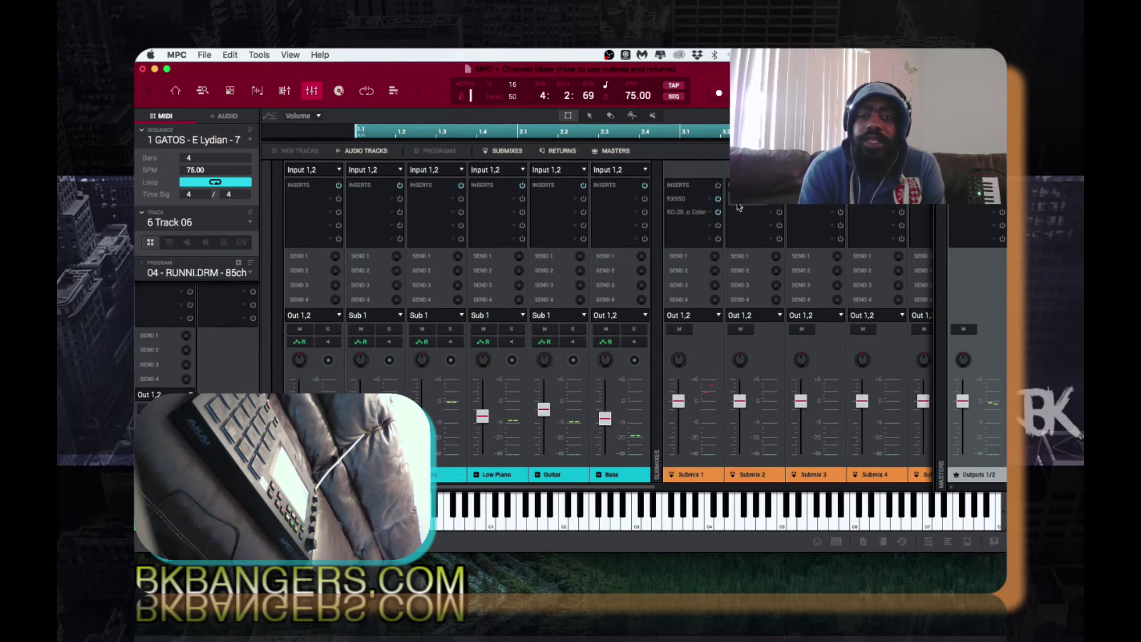
Examine the RX950 and RC-20 Retro Color insert effects on Submix 1
double_click(685, 200)
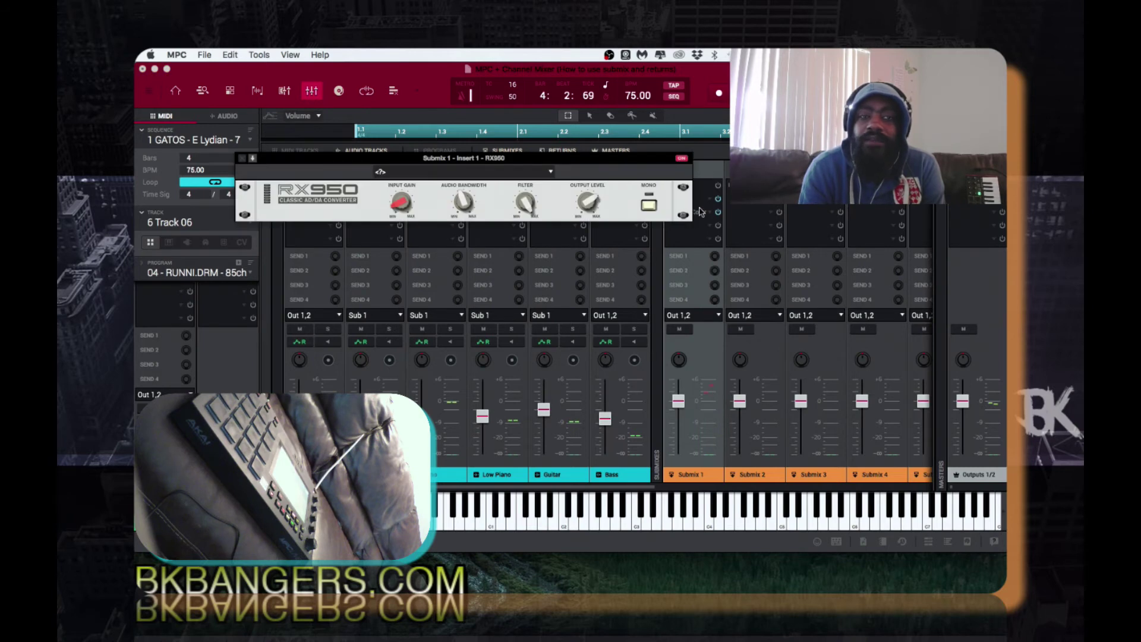
double_click(703, 212)
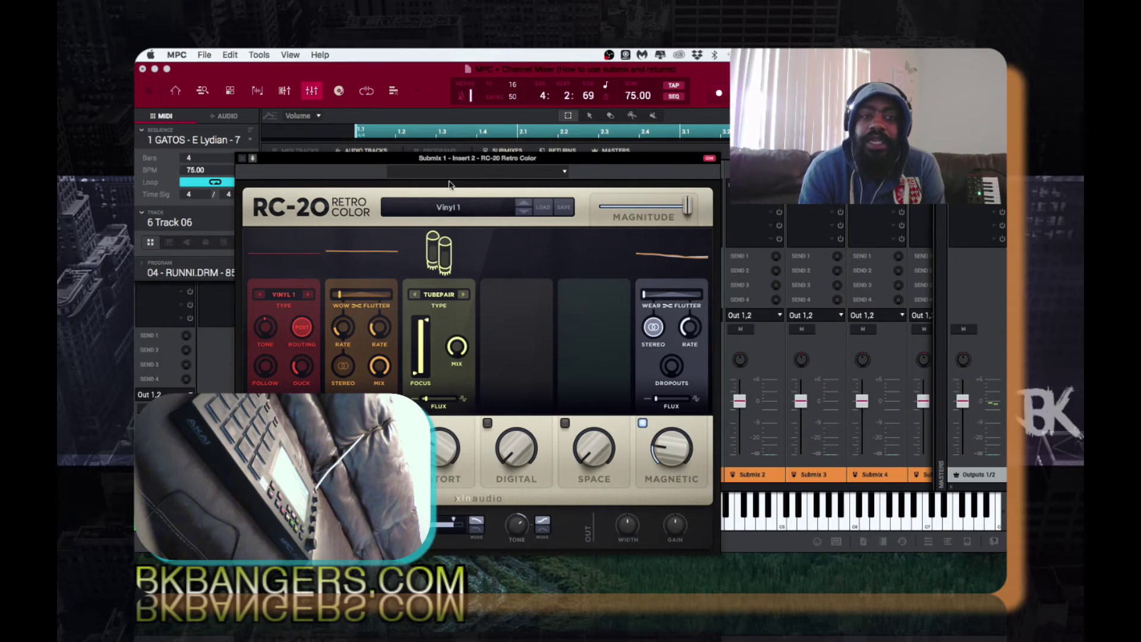
left_click(241, 159)
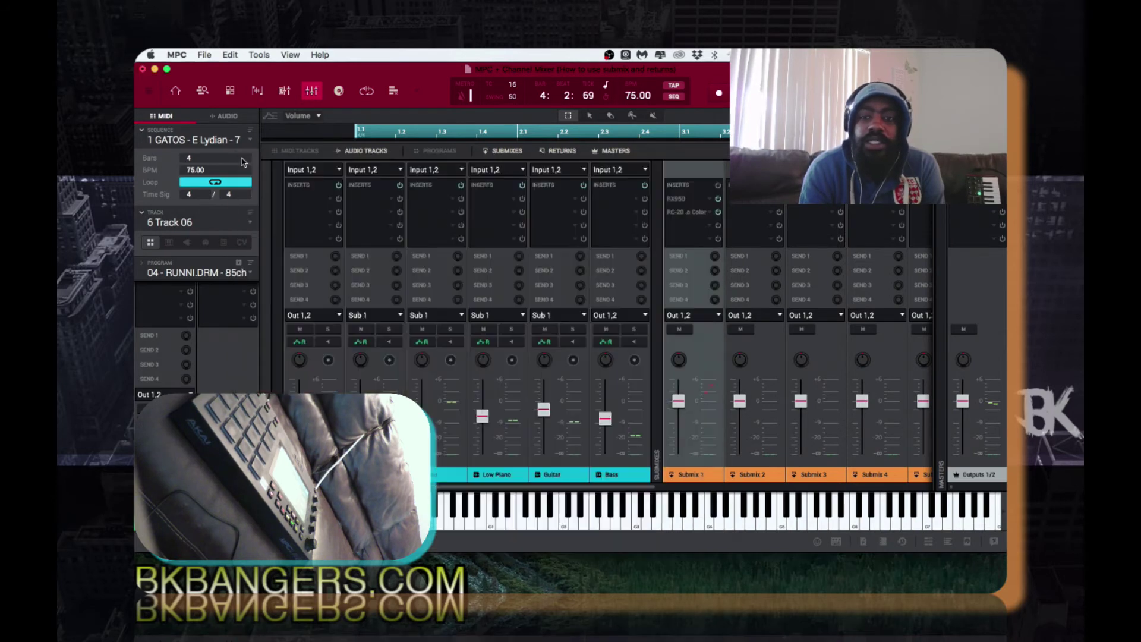
double_click(682, 203)
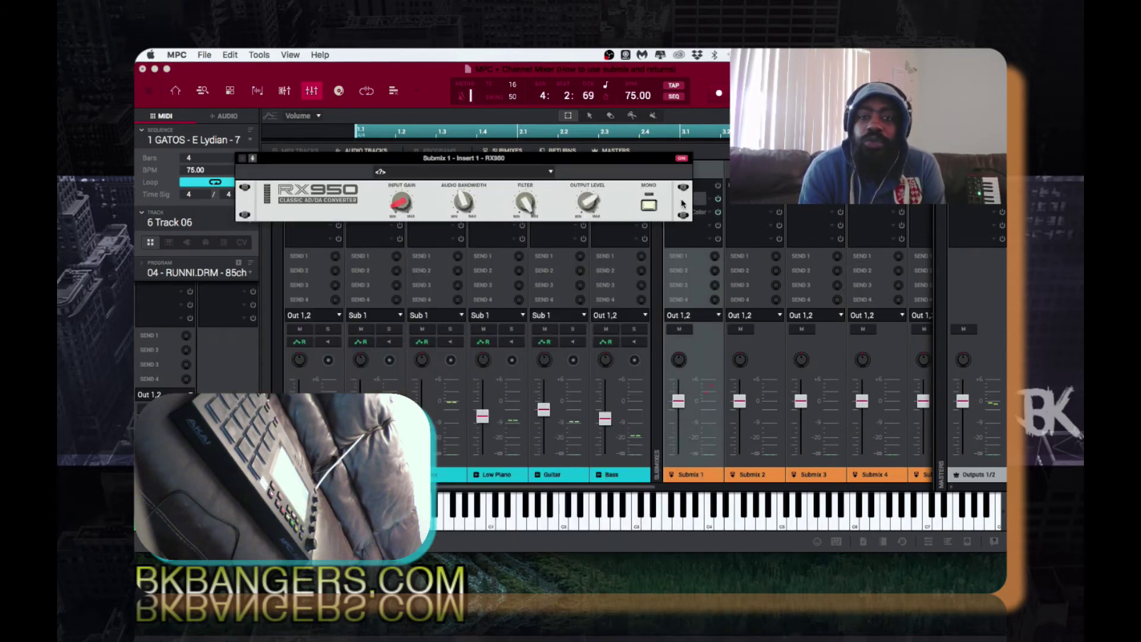
Reopen the RX950 on Submix 1 and adjust its Audio Bandwidth while the sequence plays
left_click(707, 198)
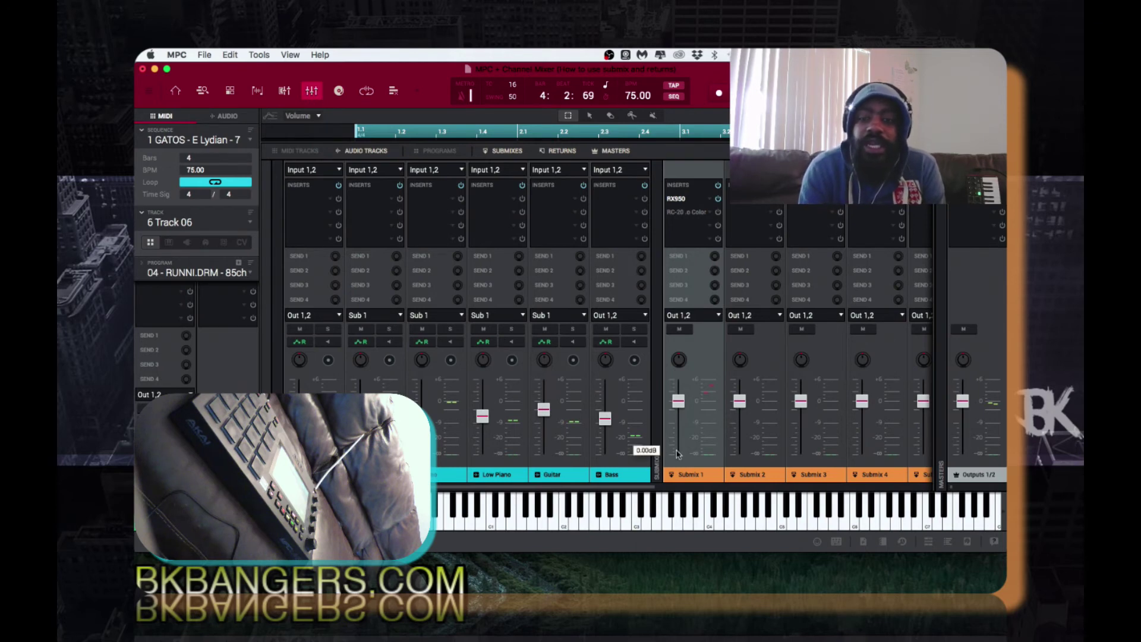
mouse_move(682, 391)
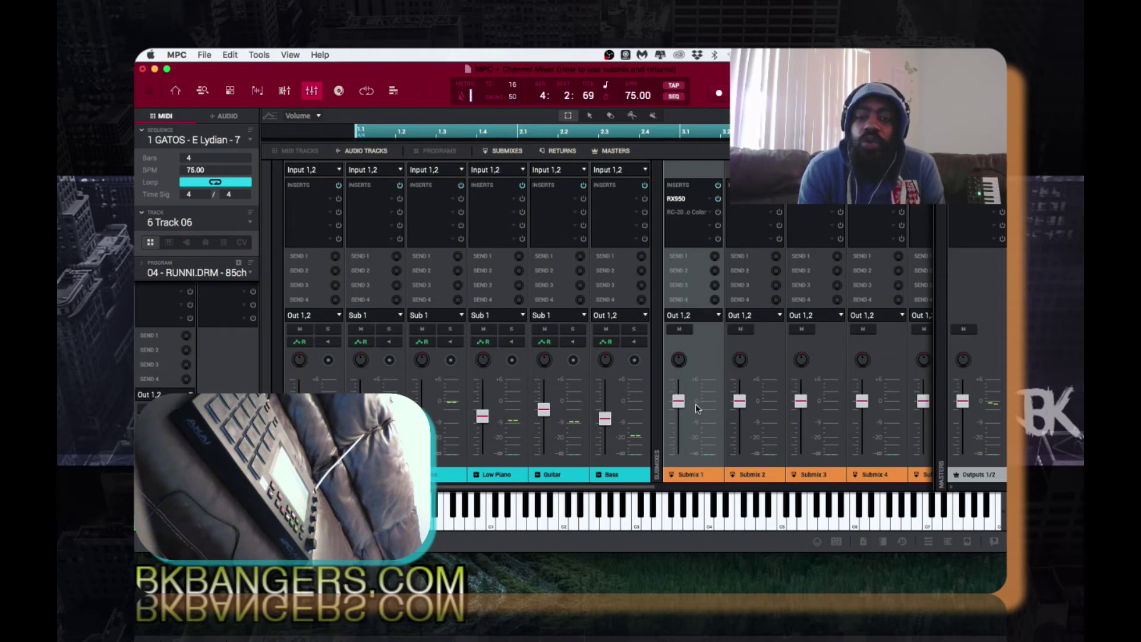
double_click(678, 198)
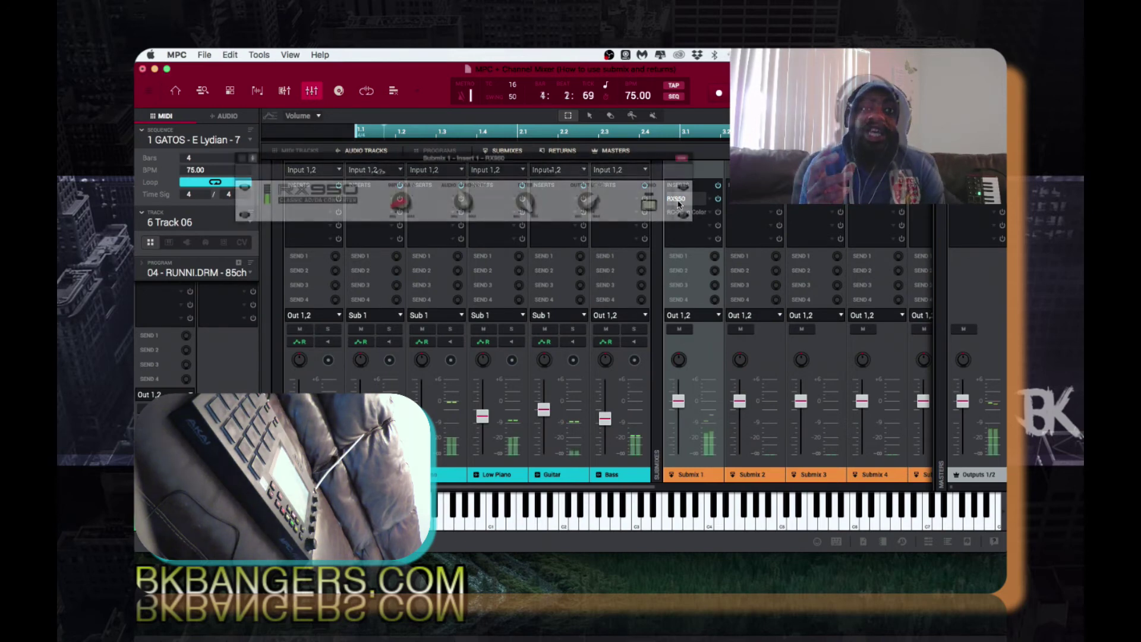
key("space")
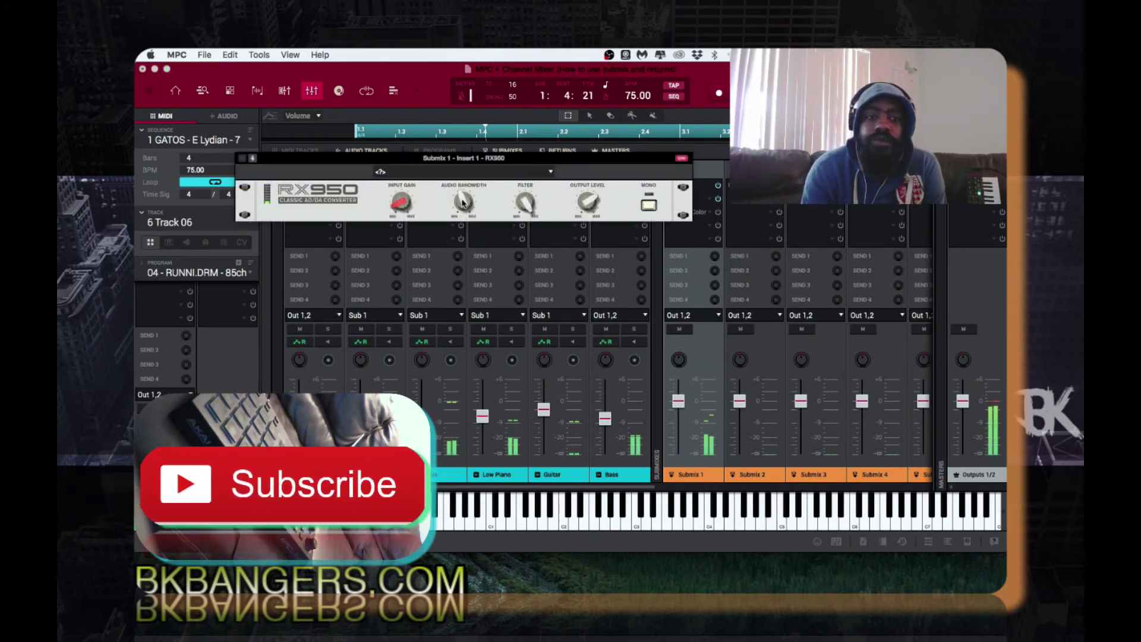
mouse_move(462, 186)
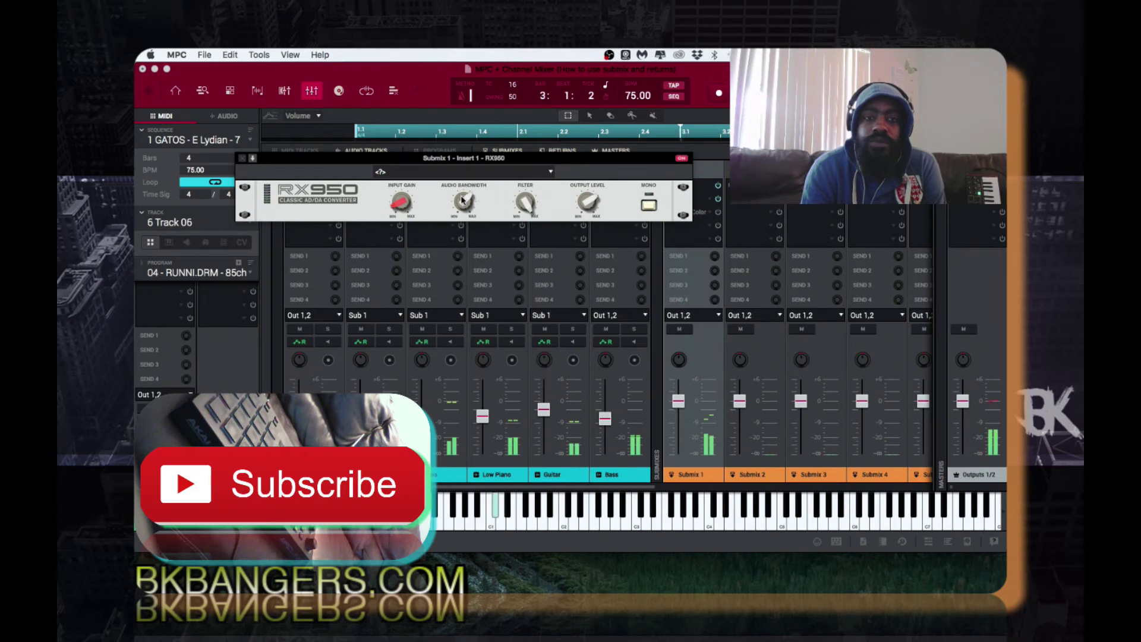
scroll(462, 204, "up", 3)
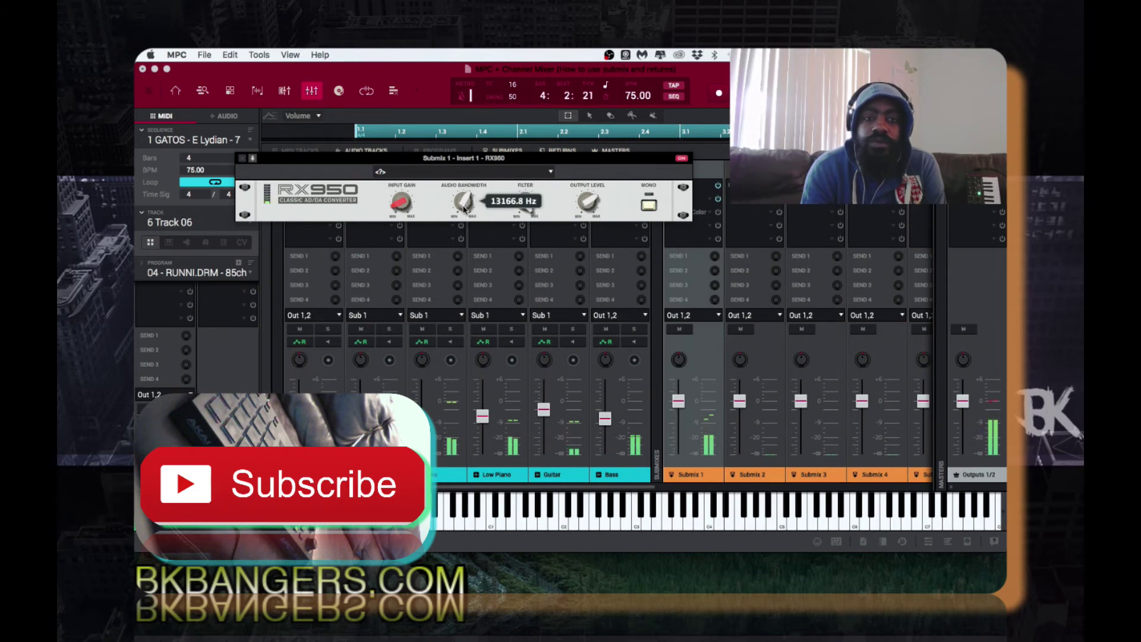
scroll(464, 211, "down", 4)
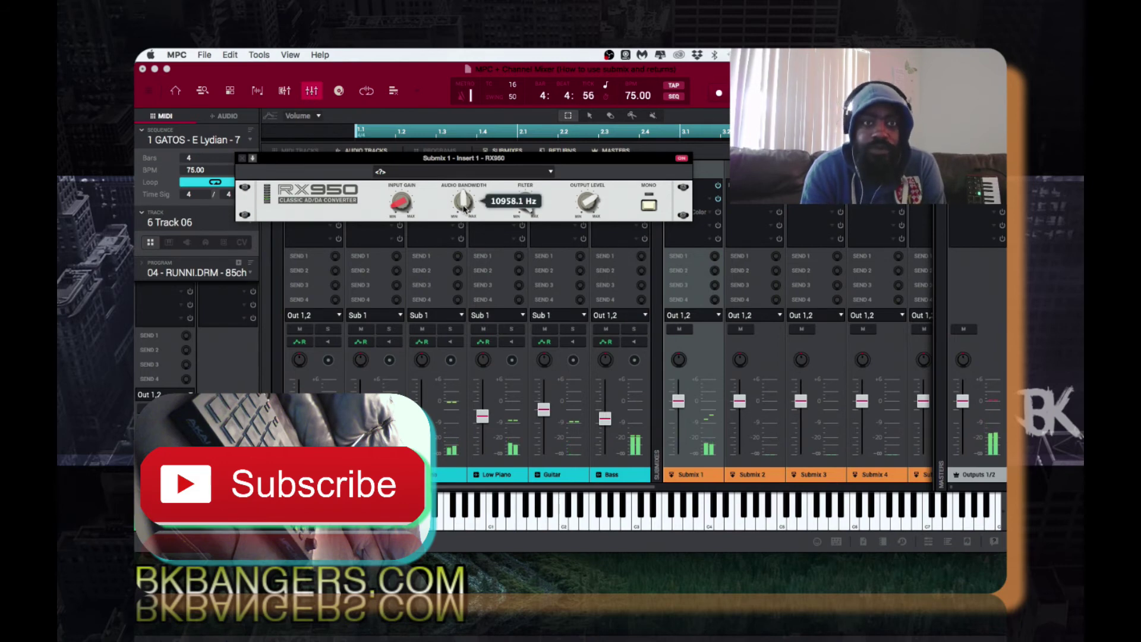
scroll(469, 196, "up", 3)
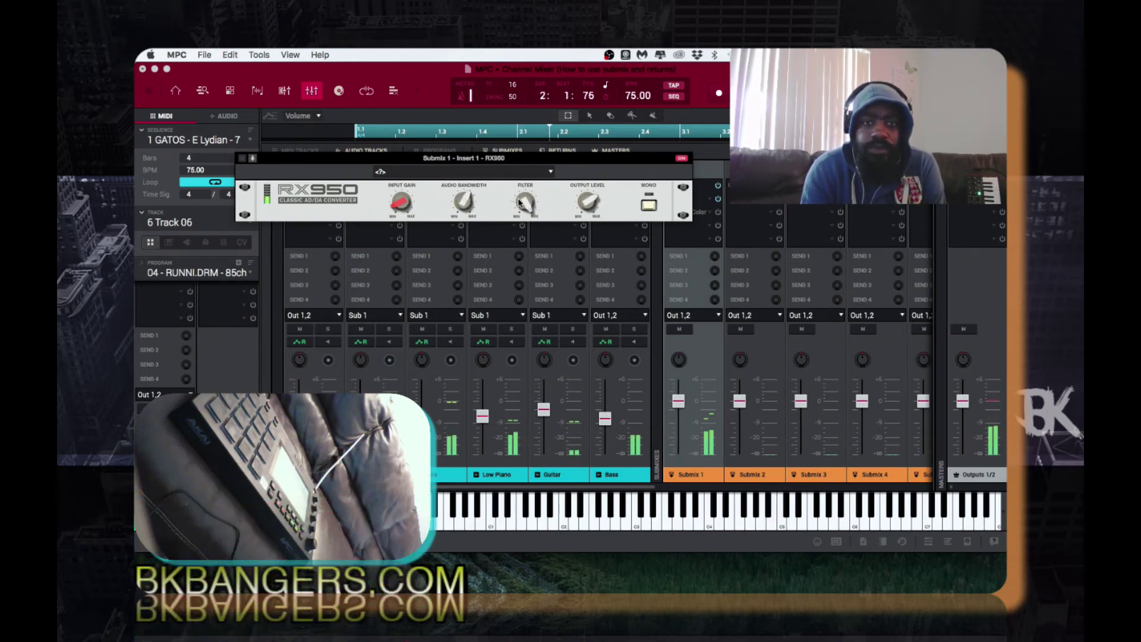
Set the RX950's Filter to 23 and close the effect's window
scroll(523, 204, "down", 3)
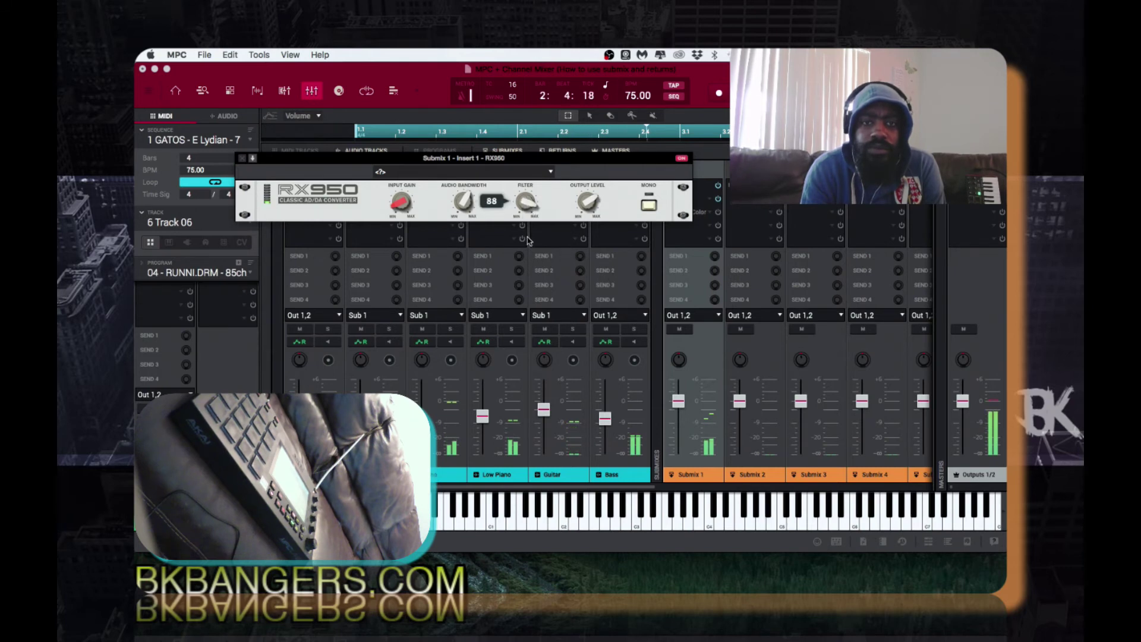
scroll(523, 204, "up", 2)
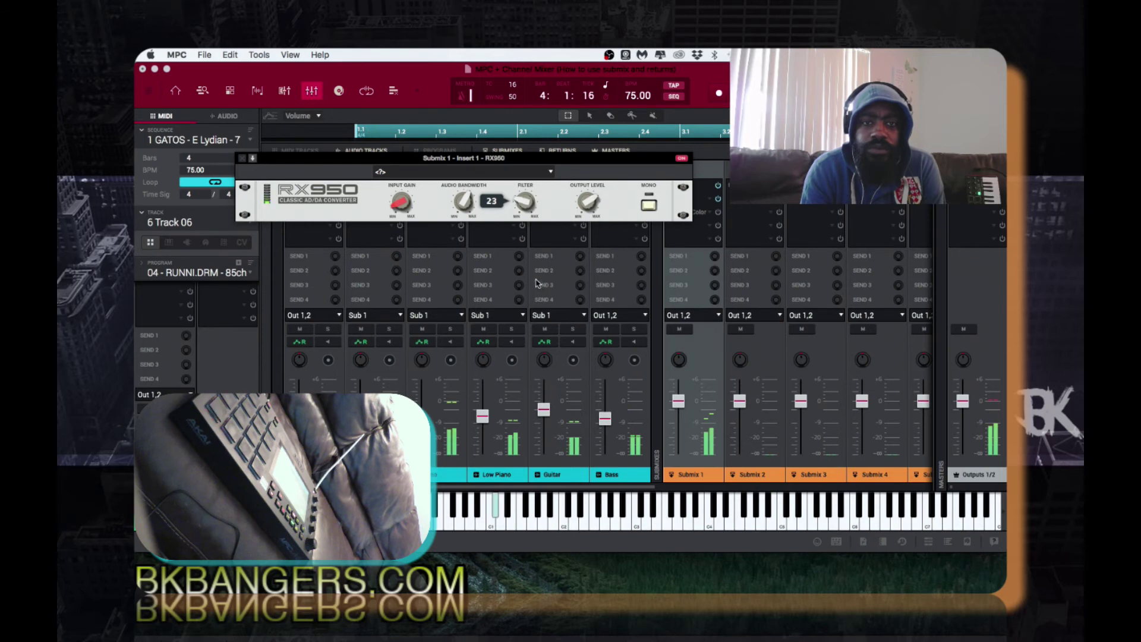
left_click(535, 240)
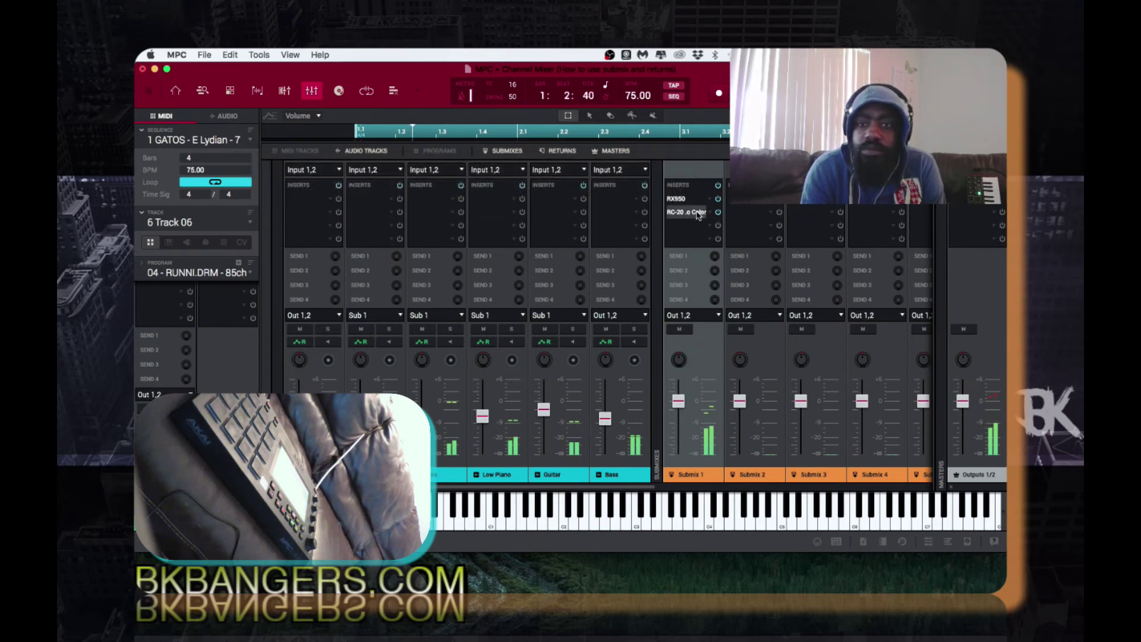
Open the RC-20 Retro Color effect on Submix 1 and load the Sampler 12-bit preset
double_click(696, 212)
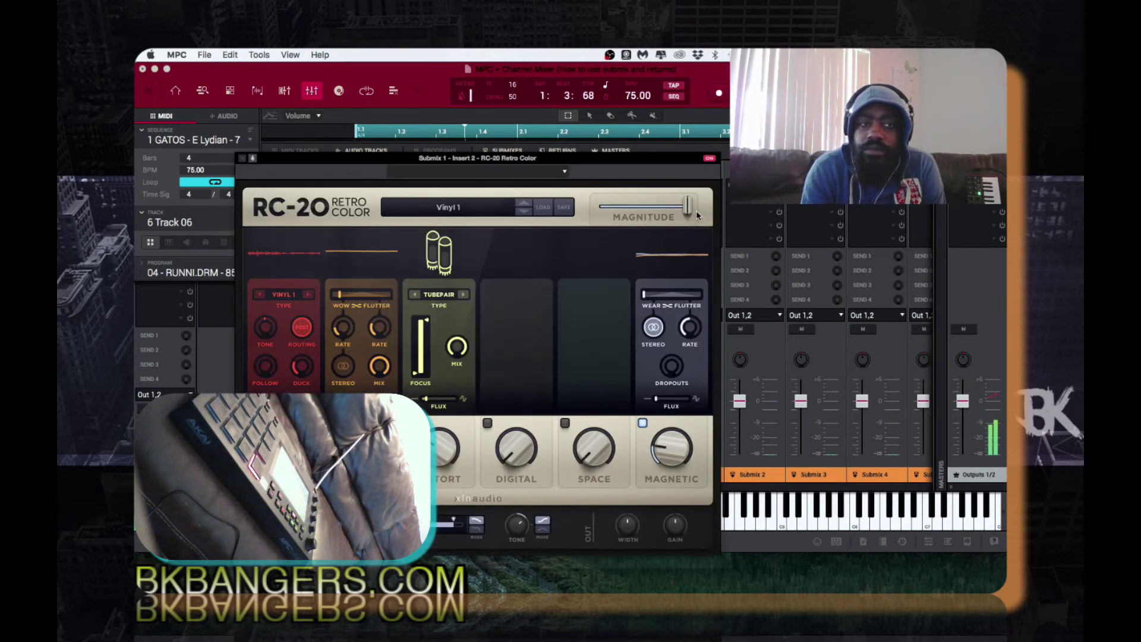
left_click(493, 213)
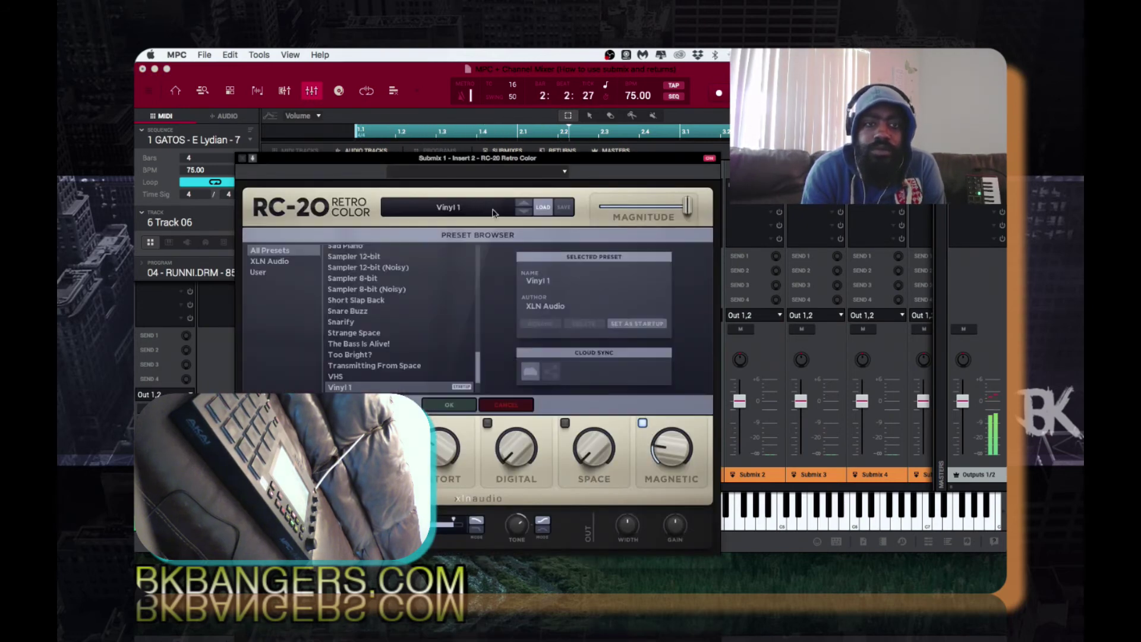
left_click(432, 263)
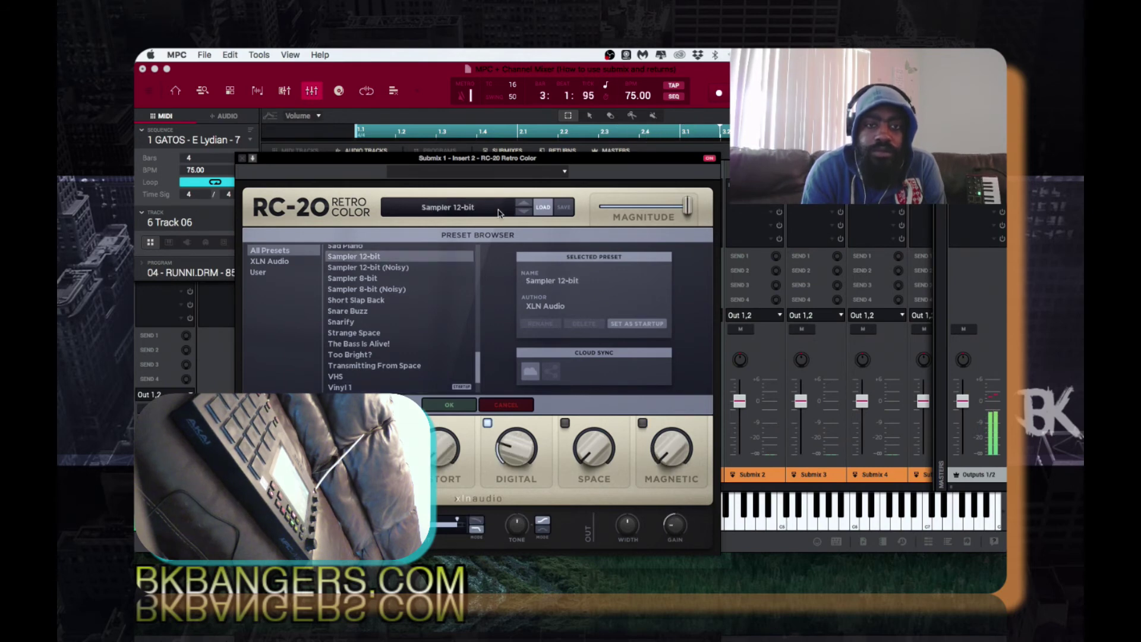
left_click(542, 207)
Set the RC-20's Digital Flux to 19 % and Focus range to 35–13698 Hz, and shift its Rate/Bits balance towards Rate
left_click_drag(501, 399, 507, 403)
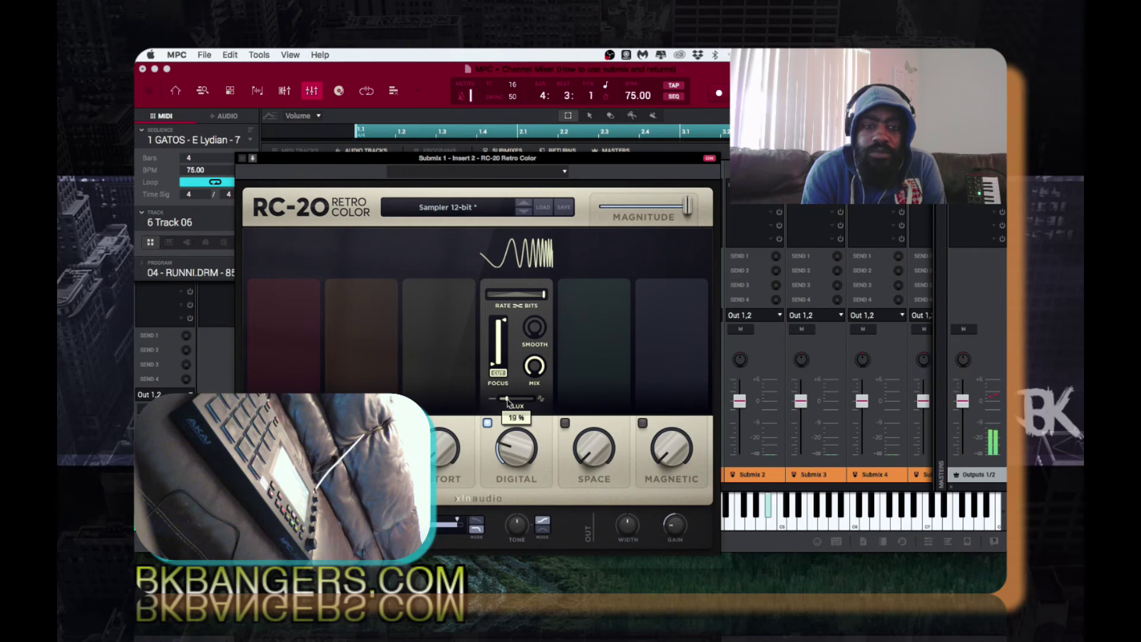
mouse_move(492, 363)
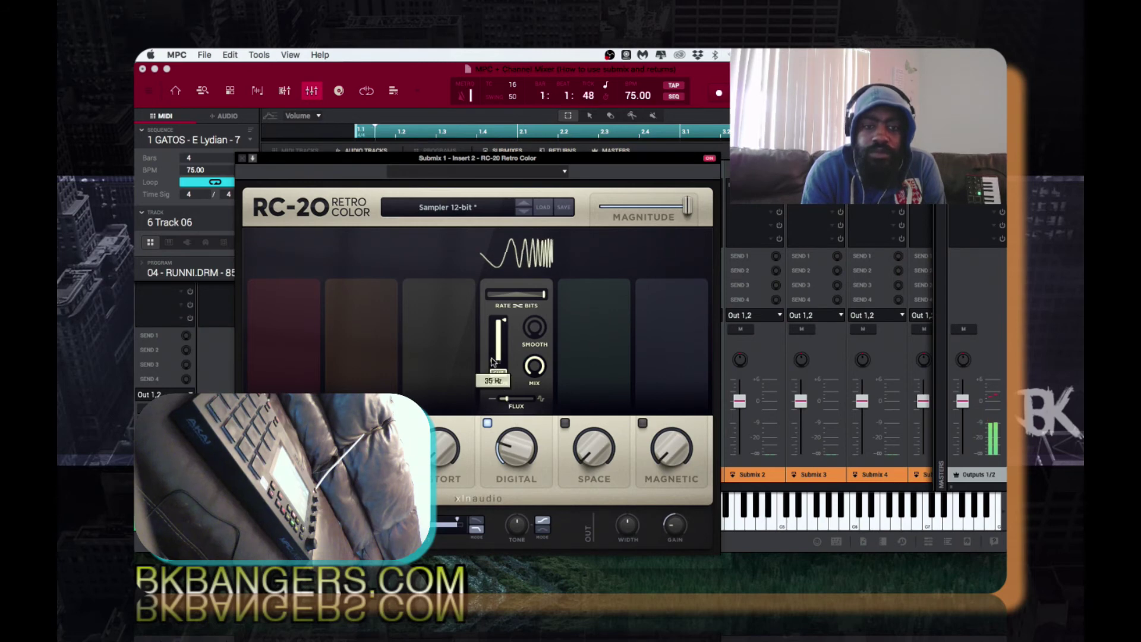
mouse_move(506, 322)
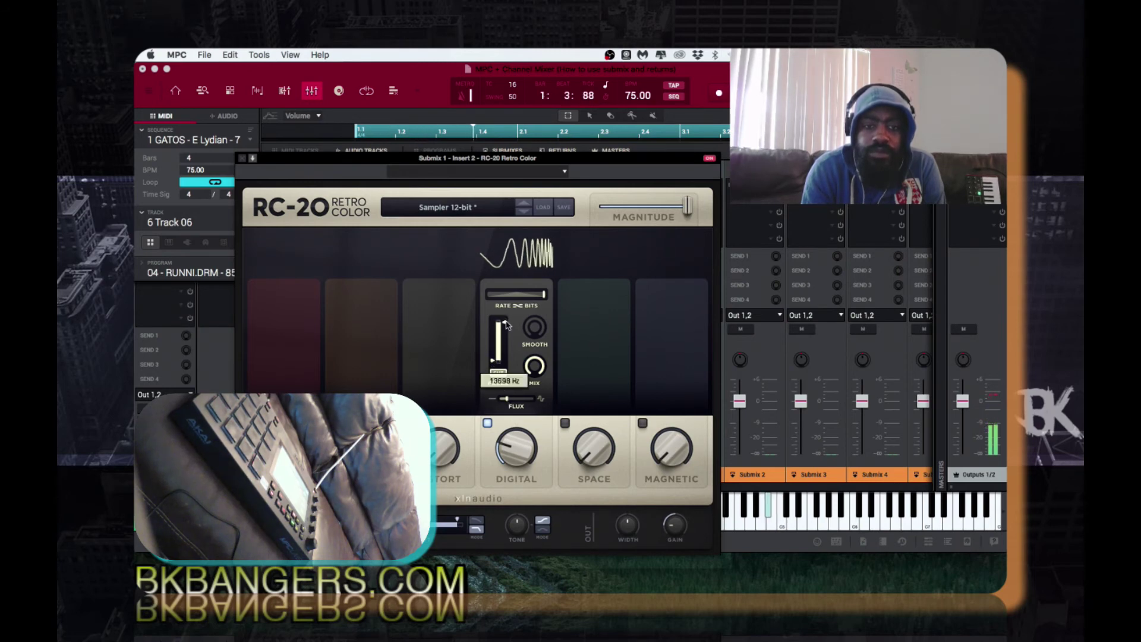
left_click_drag(545, 299, 533, 299)
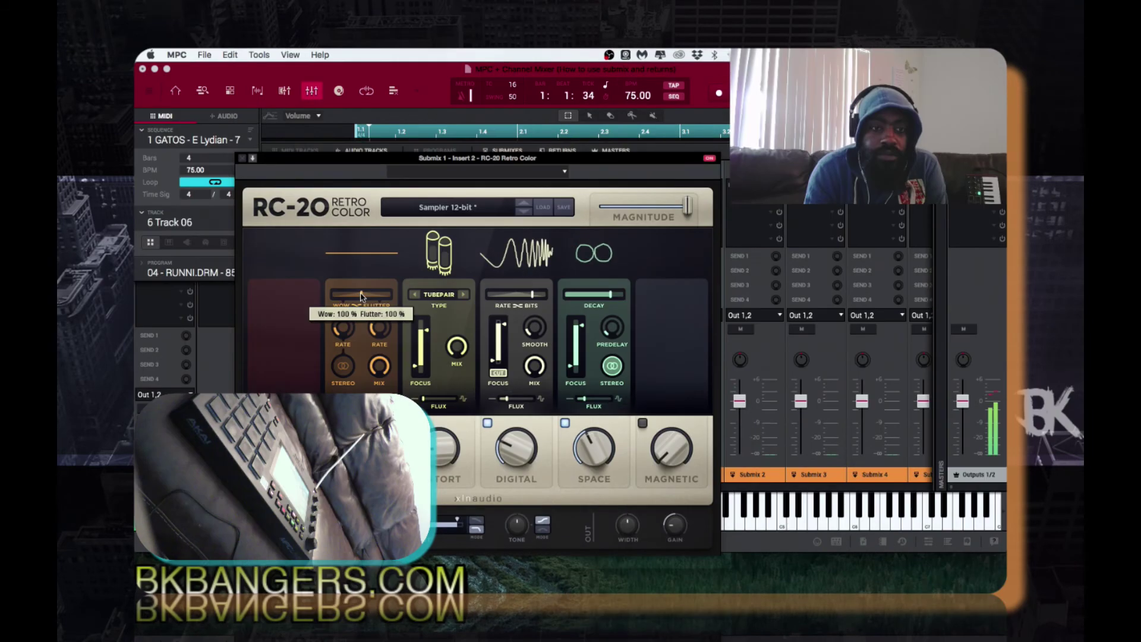
Adjust the RC-20's Wow/Flutter balance with Stereo on, enable the noise module with type CASS, and close the effect's window
left_click_drag(357, 294, 358, 295)
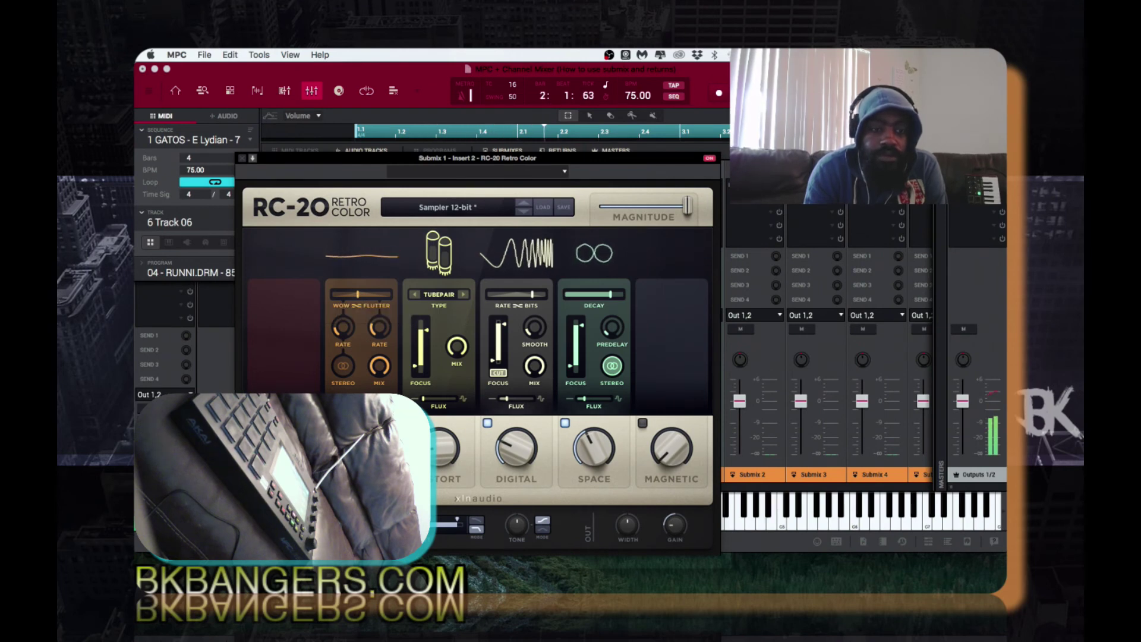
left_click(344, 367)
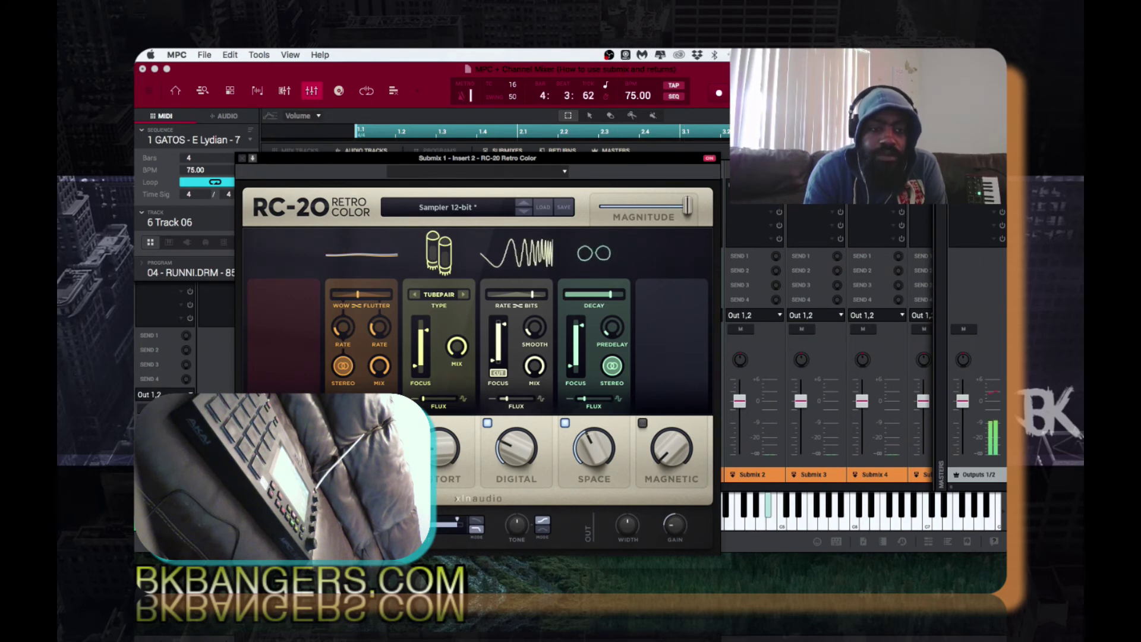
left_click(302, 350)
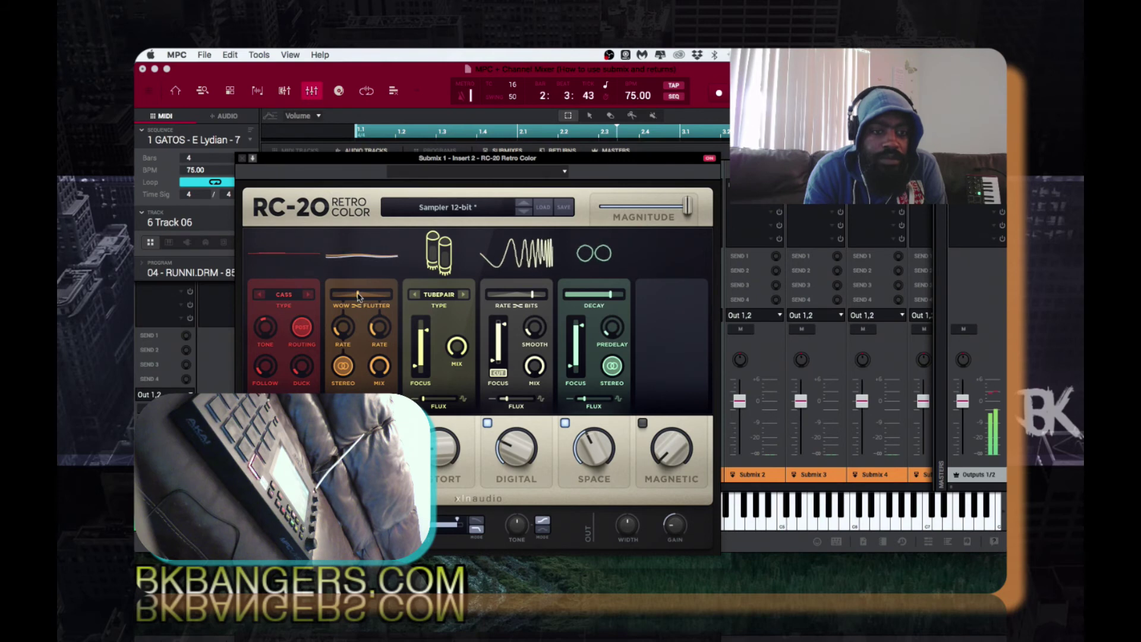
mouse_move(357, 296)
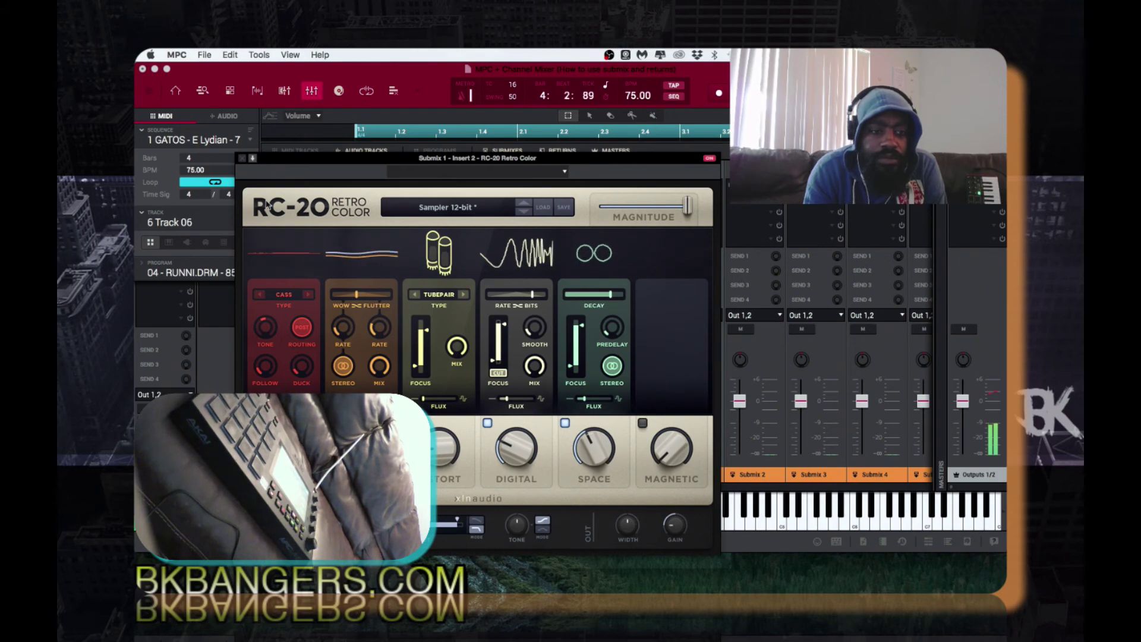
left_click(241, 159)
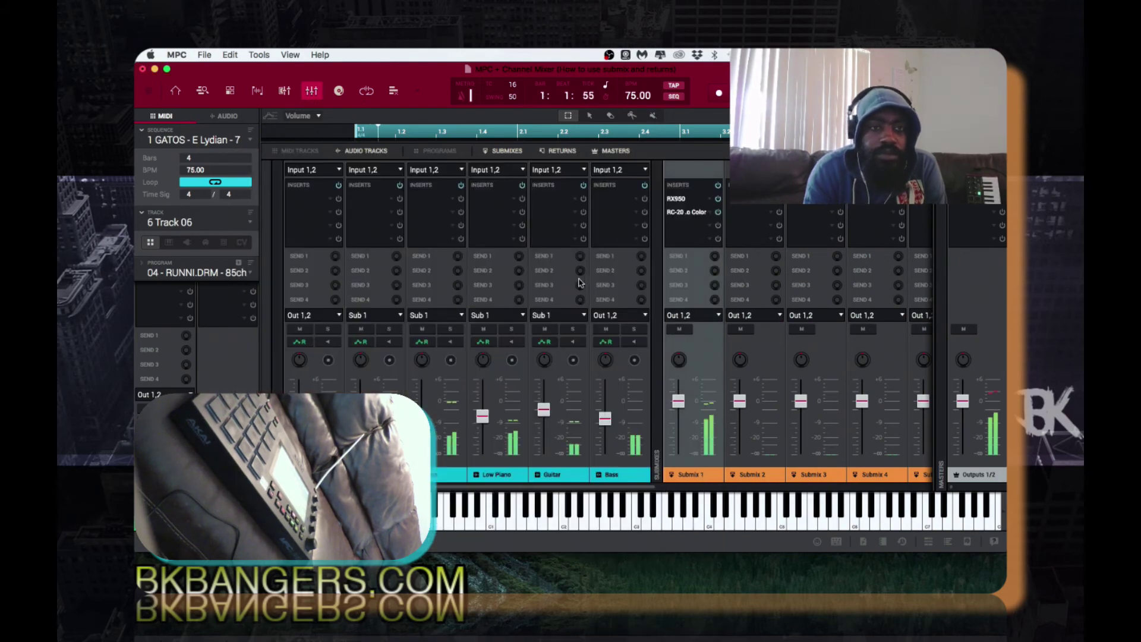
Show the program channels and copy Submix 1's RX950 and RC-20 inserts to the 04 - R. - 85ch drum program
left_click(444, 150)
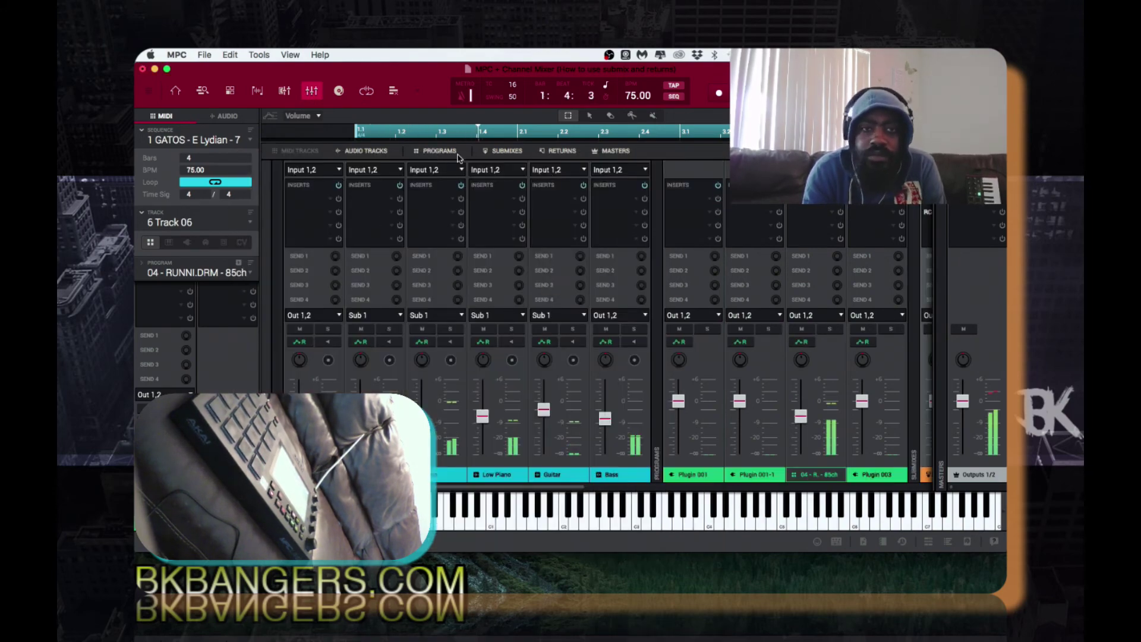
scroll(754, 227, "right", 5)
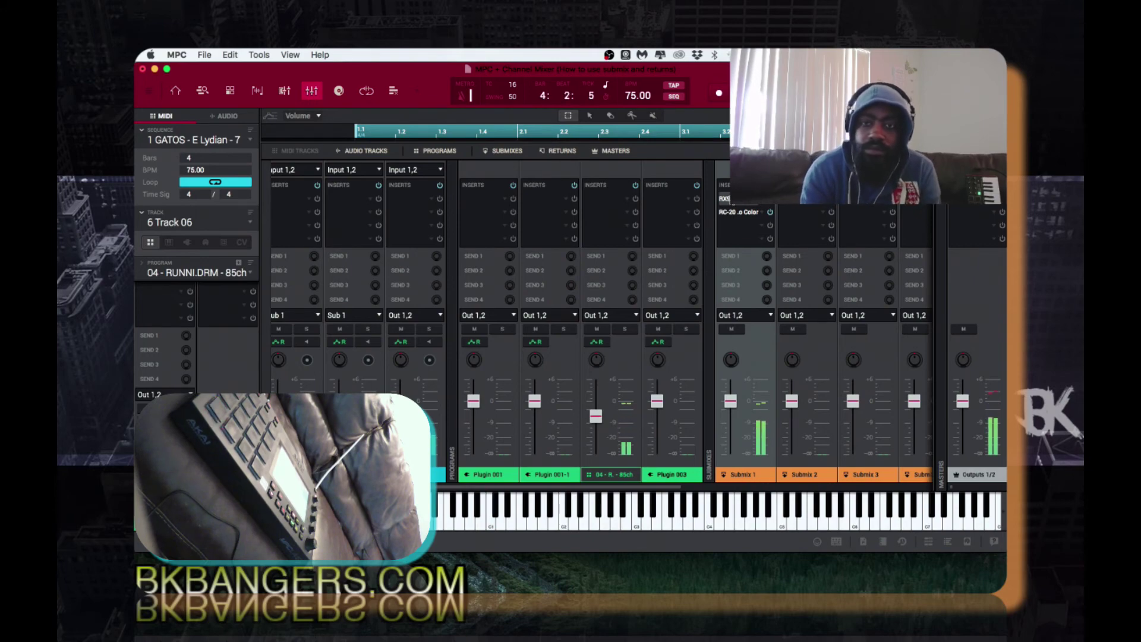
left_click_drag(724, 198, 603, 201)
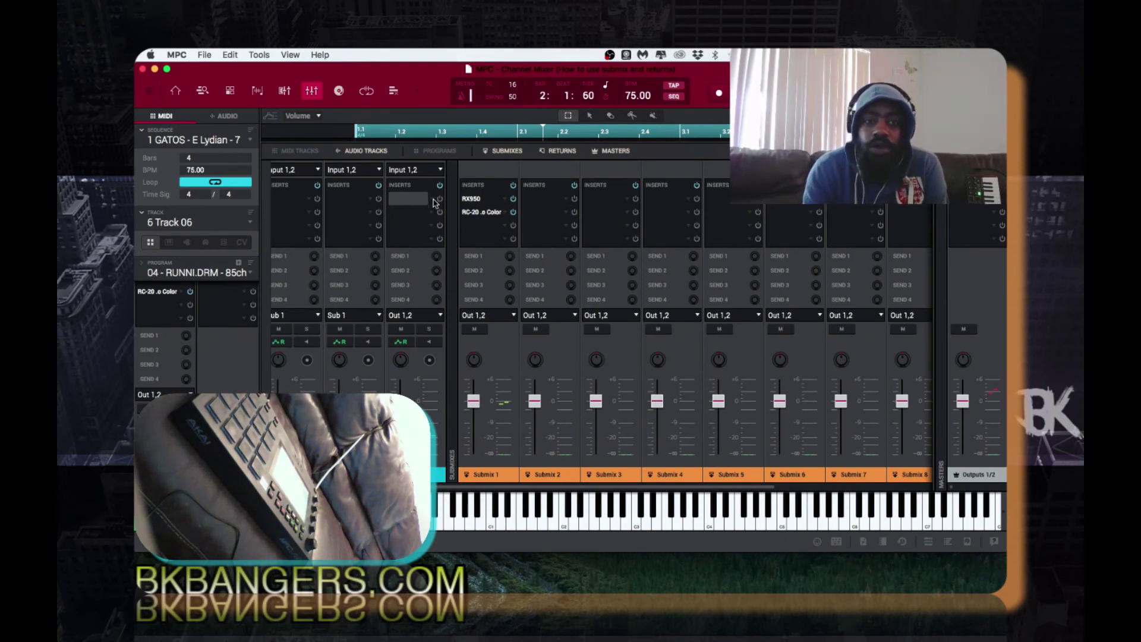
Load the SoundToys Decapitator VST into the first insert slot of the Bass audio track
double_click(434, 202)
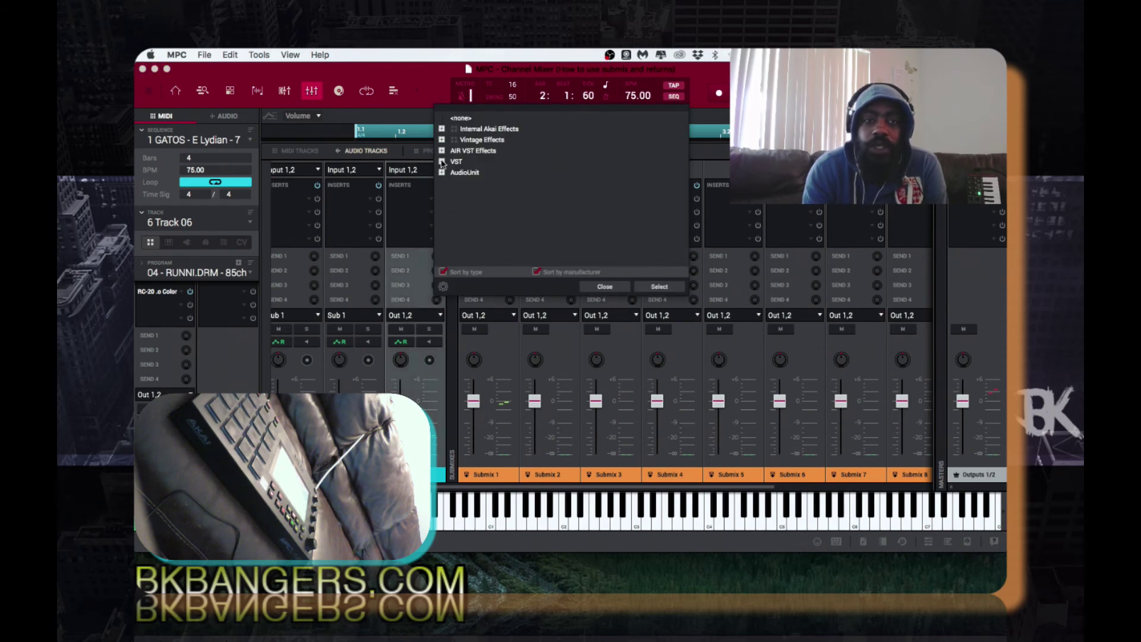
left_click(442, 162)
scroll(458, 215, "down", 5)
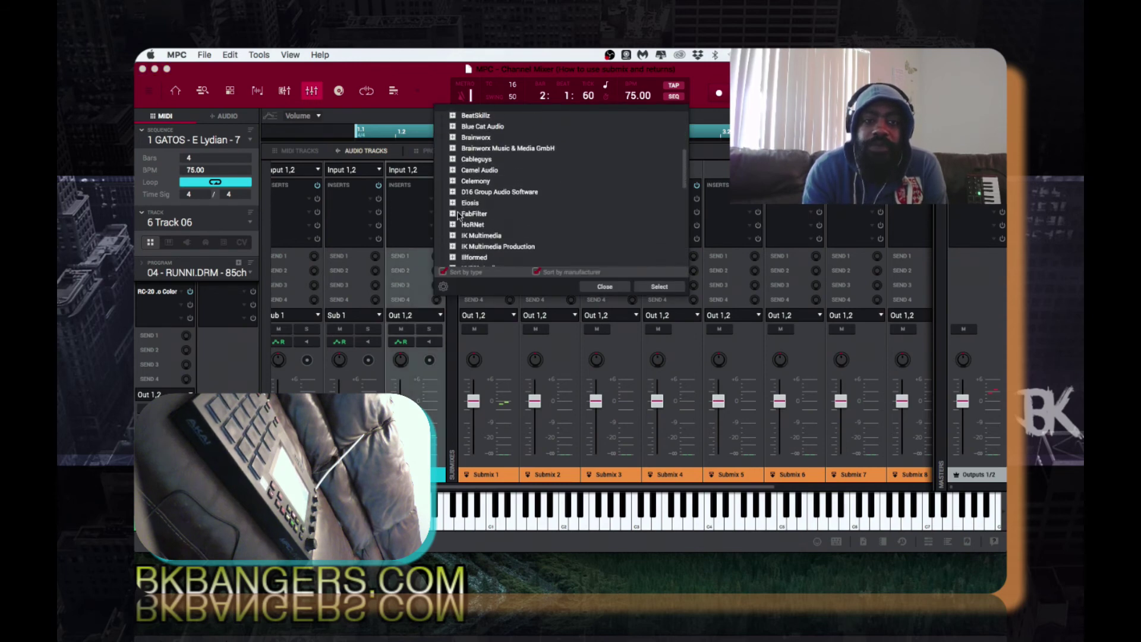
scroll(458, 215, "down", 10)
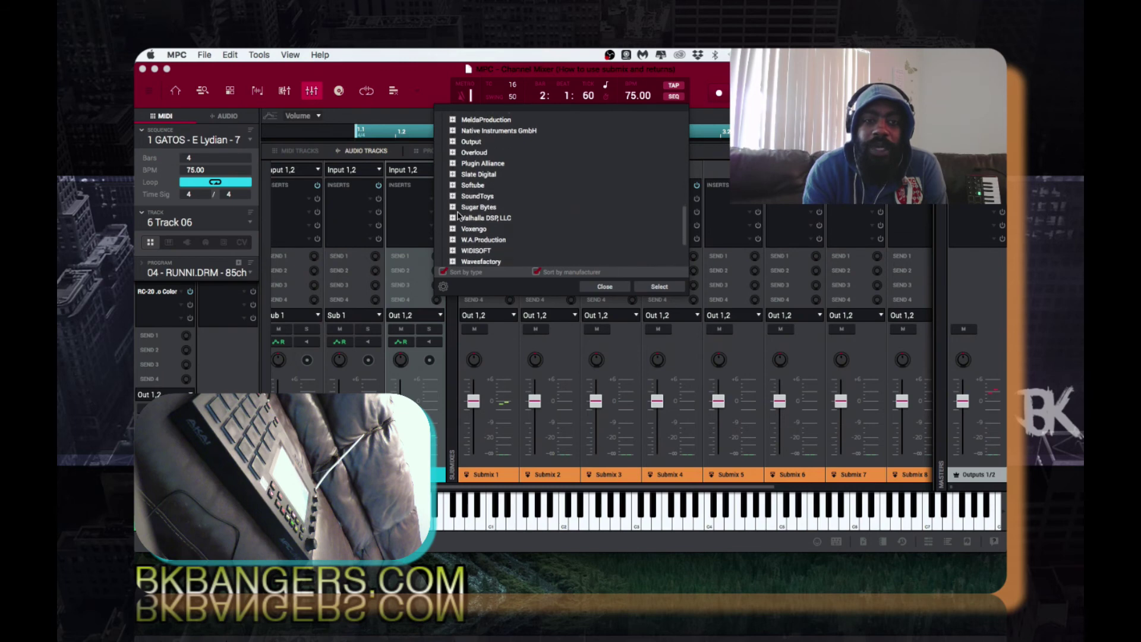
left_click(453, 196)
scroll(491, 222, "down", 4)
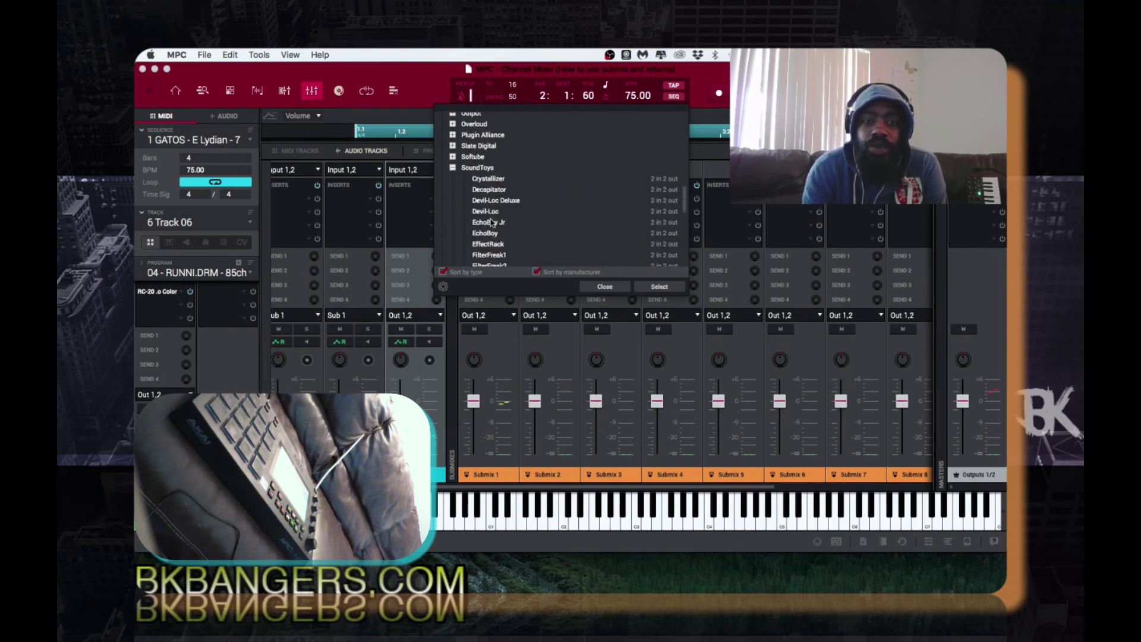
scroll(491, 223, "down", 1)
scroll(492, 196, "up", 2)
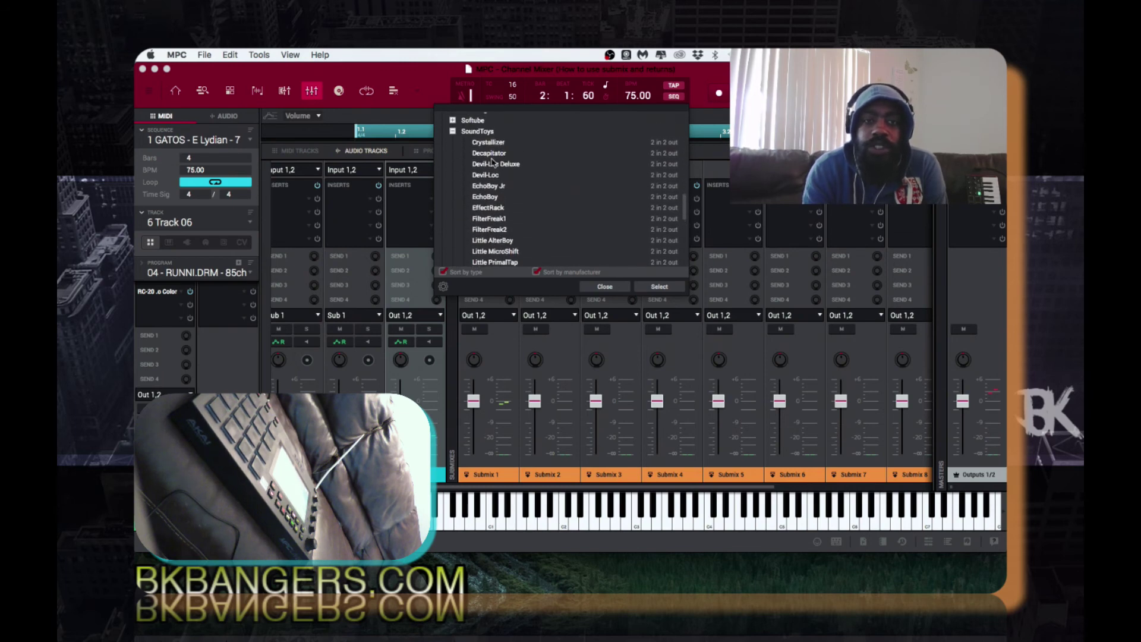
key("Escape")
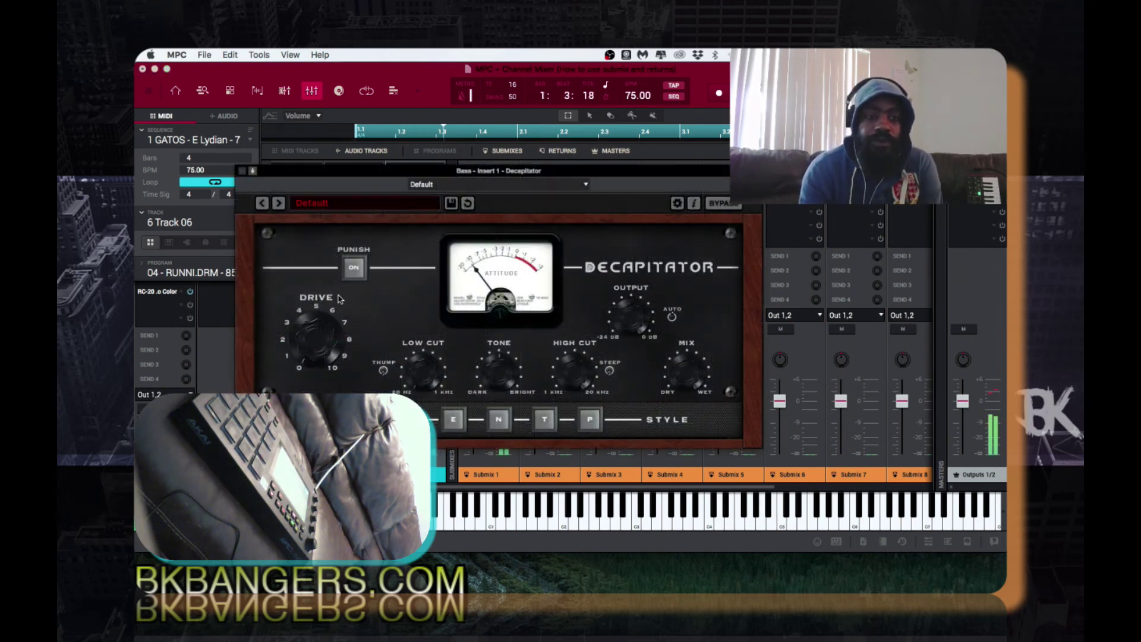
Audition Decapitator's Punish switch on the Bass track, leave it off, and adjust the Drive amount
left_click(355, 268)
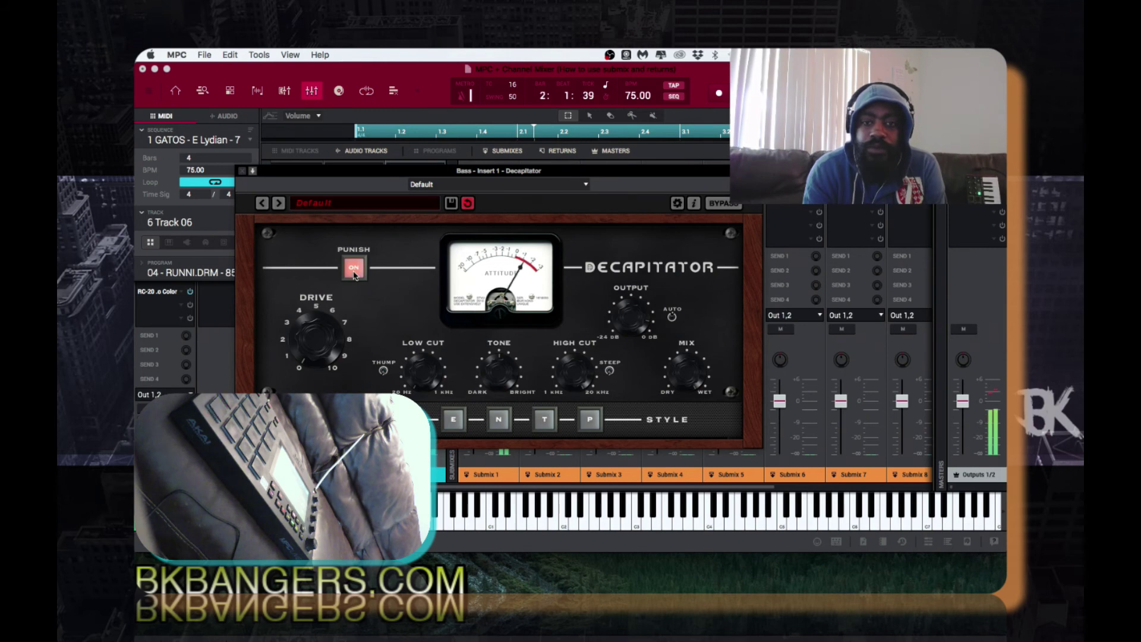
left_click(355, 272)
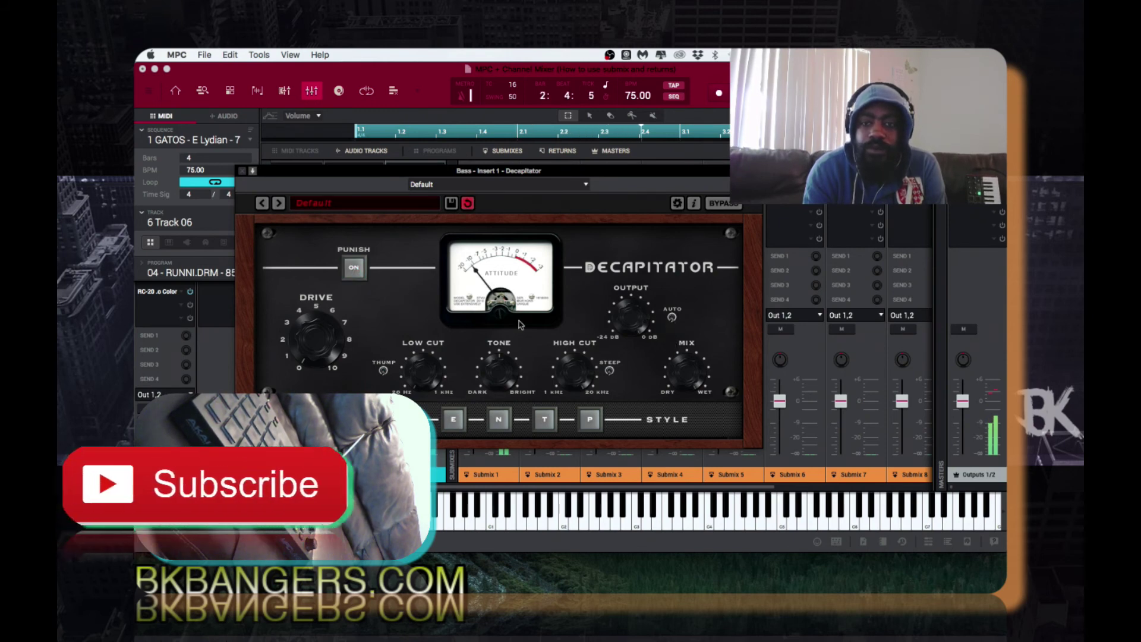
left_click_drag(325, 341, 320, 328)
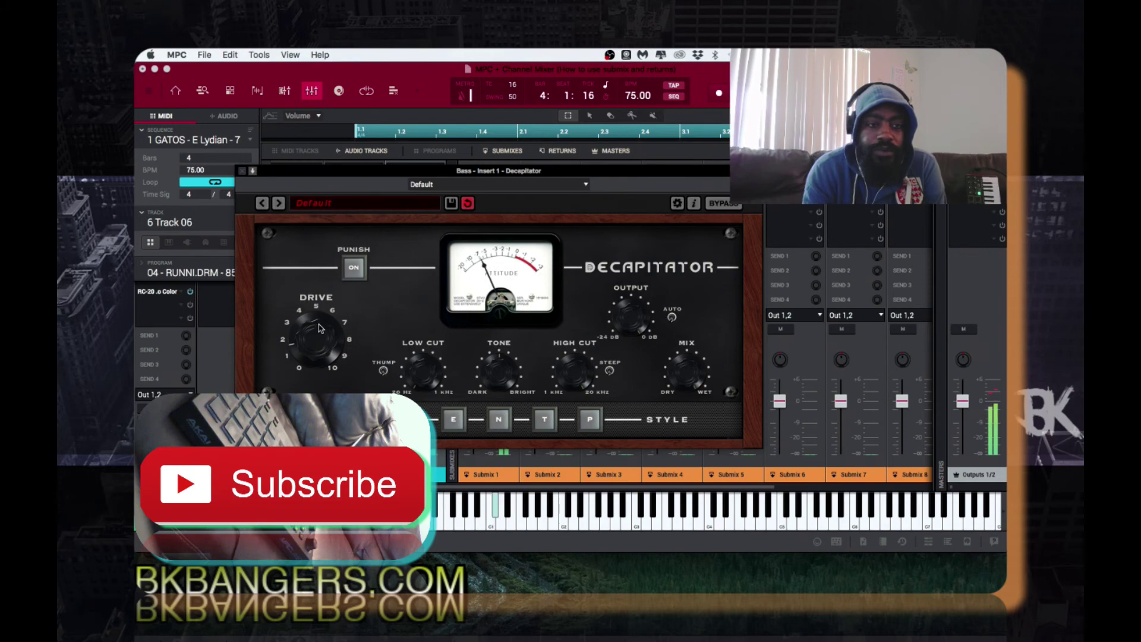
Set Decapitator's style to P on the Bass track and close the effect's window
left_click(587, 420)
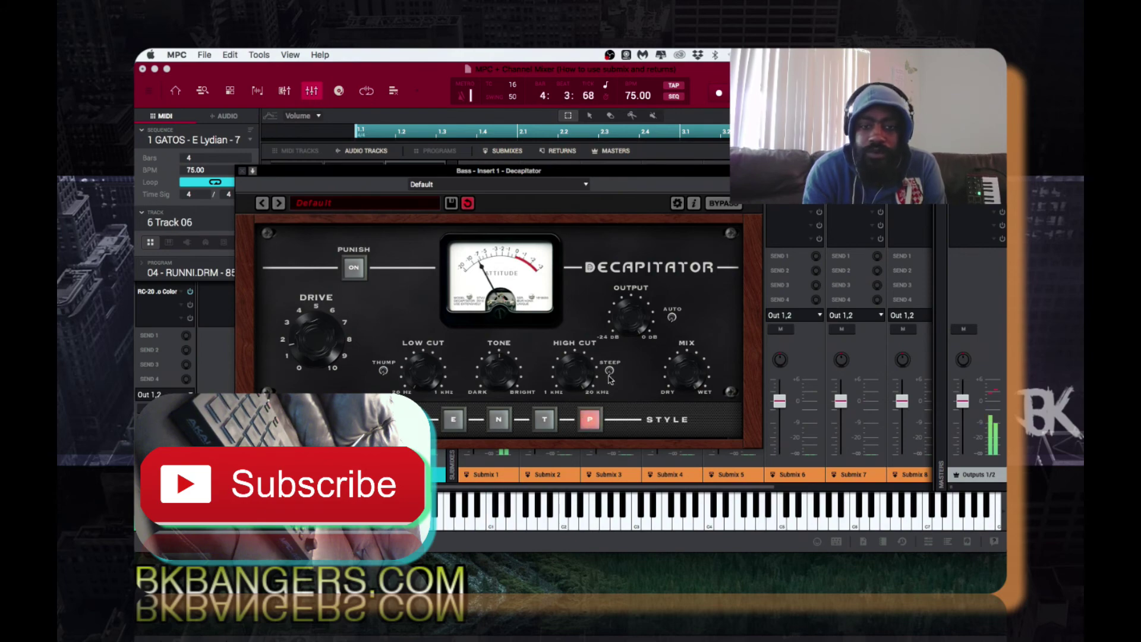
double_click(621, 172)
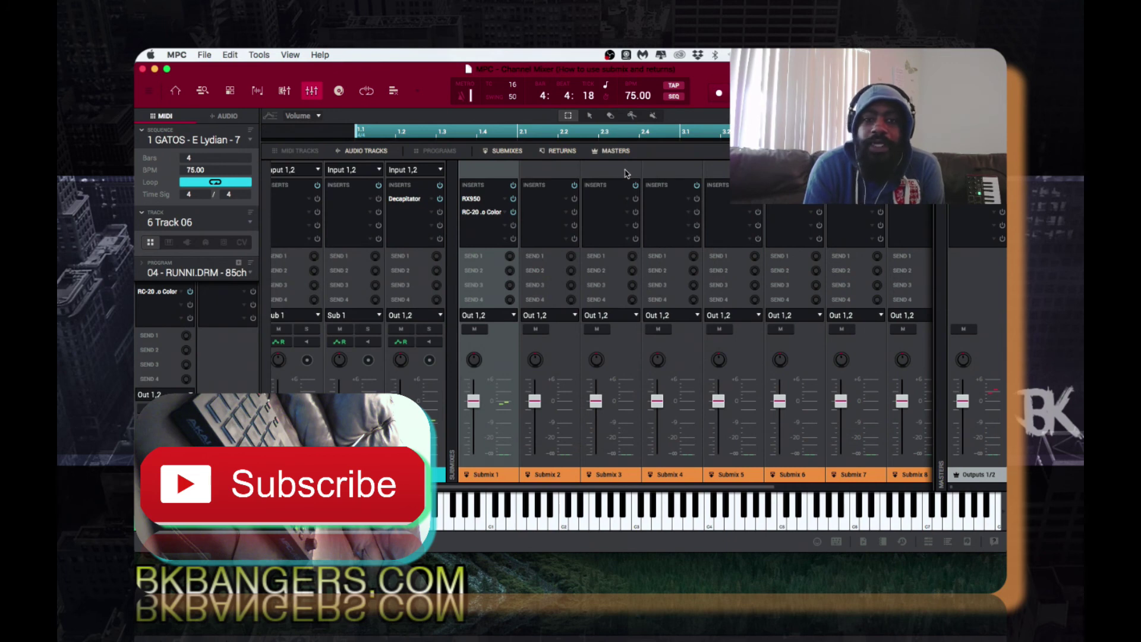
Open Return 1's RC-20 Retro Color insert, enable the Space module at 75%, and close the effect's window
scroll(636, 172, "right", 2)
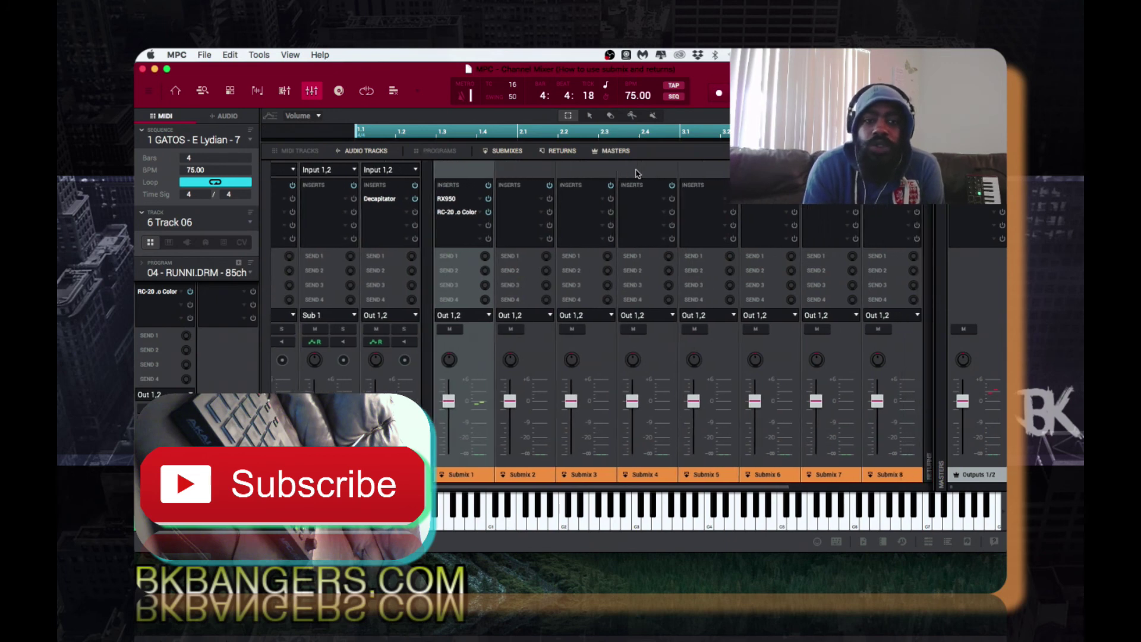
scroll(635, 173, "right", 5)
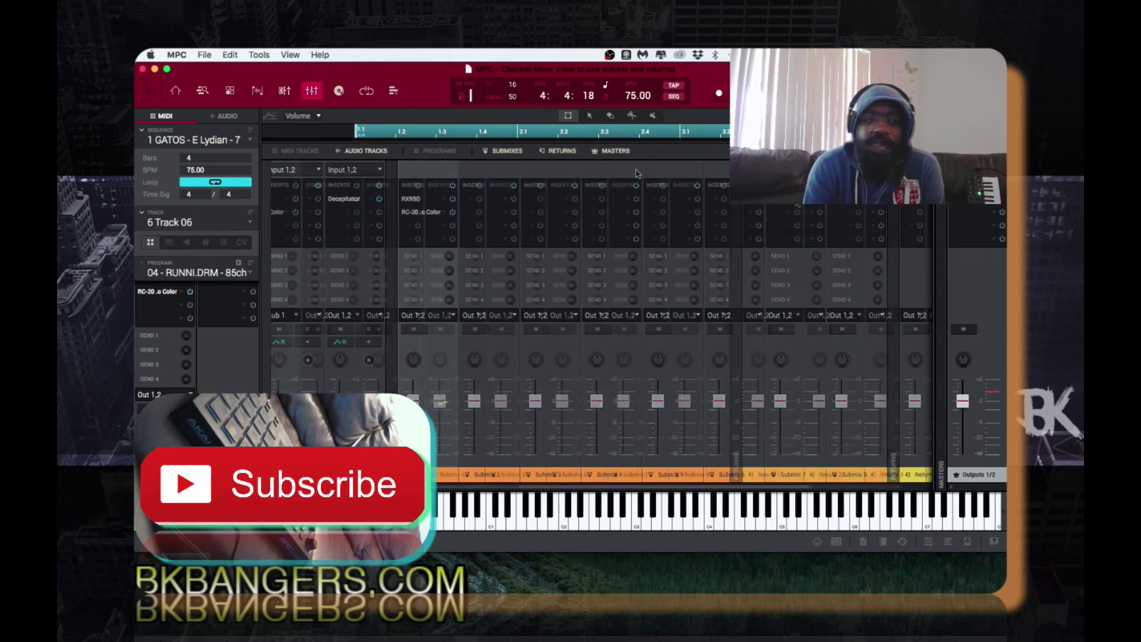
double_click(768, 198)
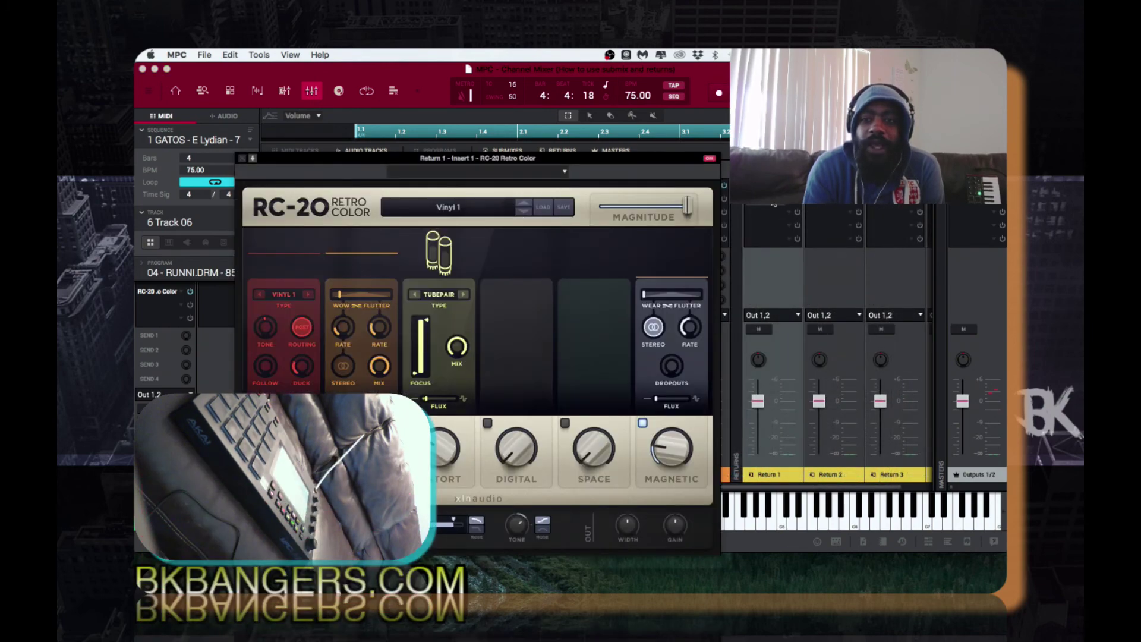
left_click(565, 424)
left_click_drag(601, 454, 614, 358)
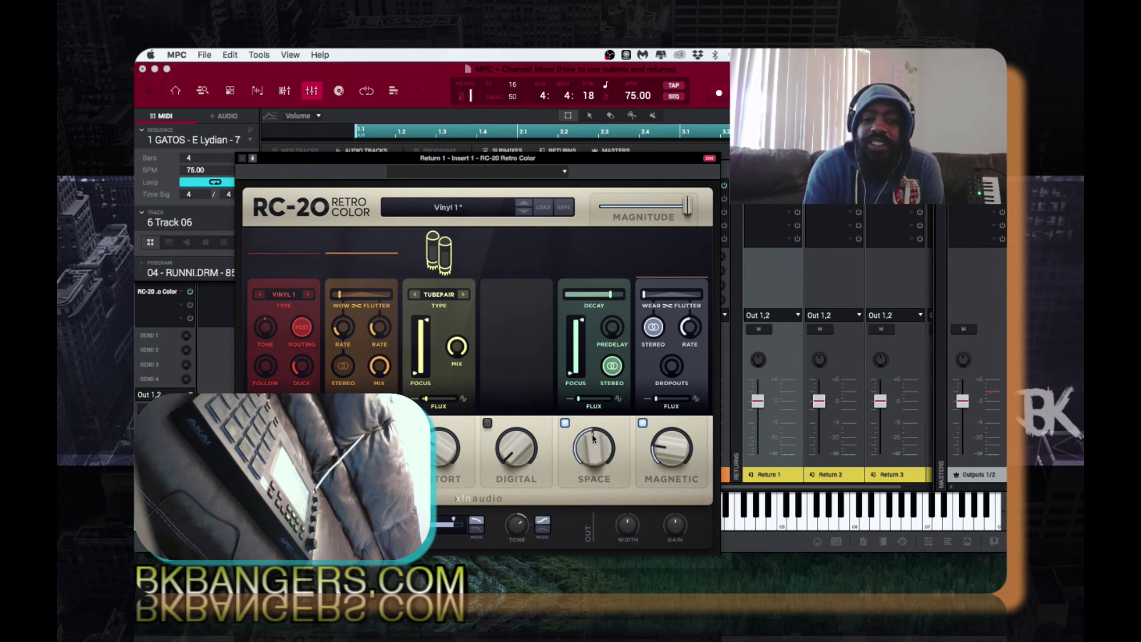
left_click_drag(593, 439, 601, 381)
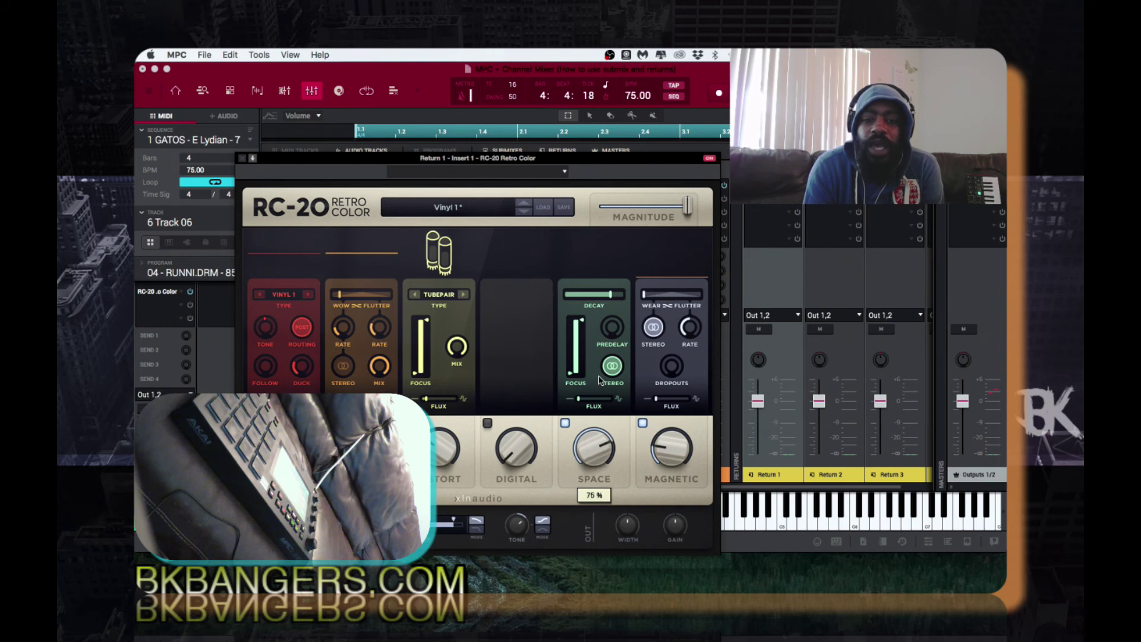
left_click(243, 159)
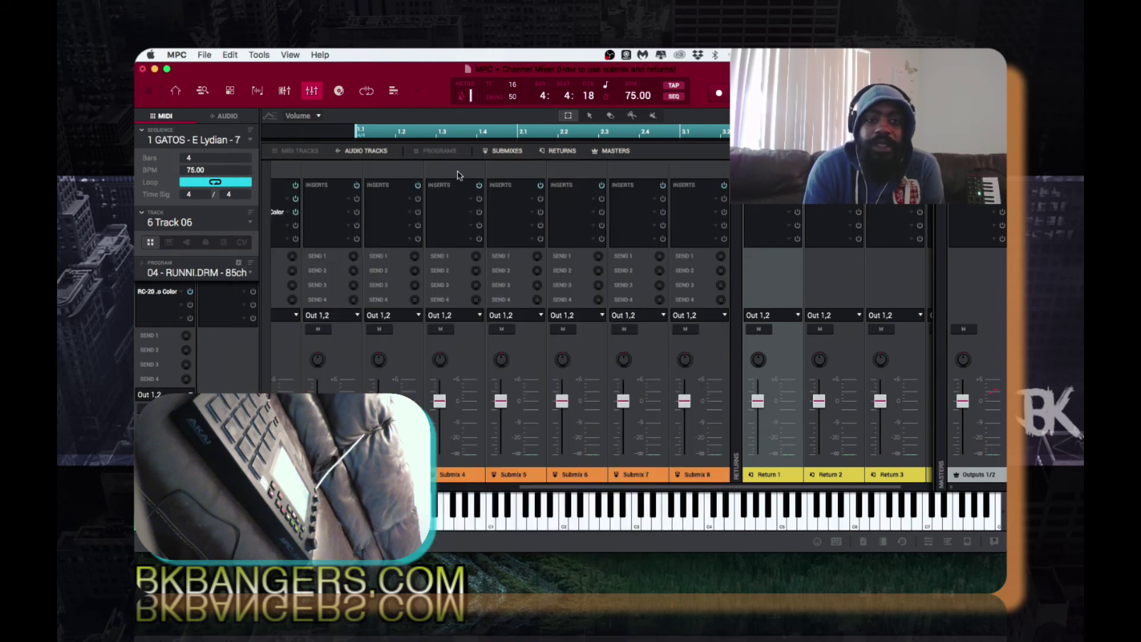
Raise Submix 1's Send 1 level during playback and check the signal reaching the Return 1 channel
scroll(463, 178, "left", 5)
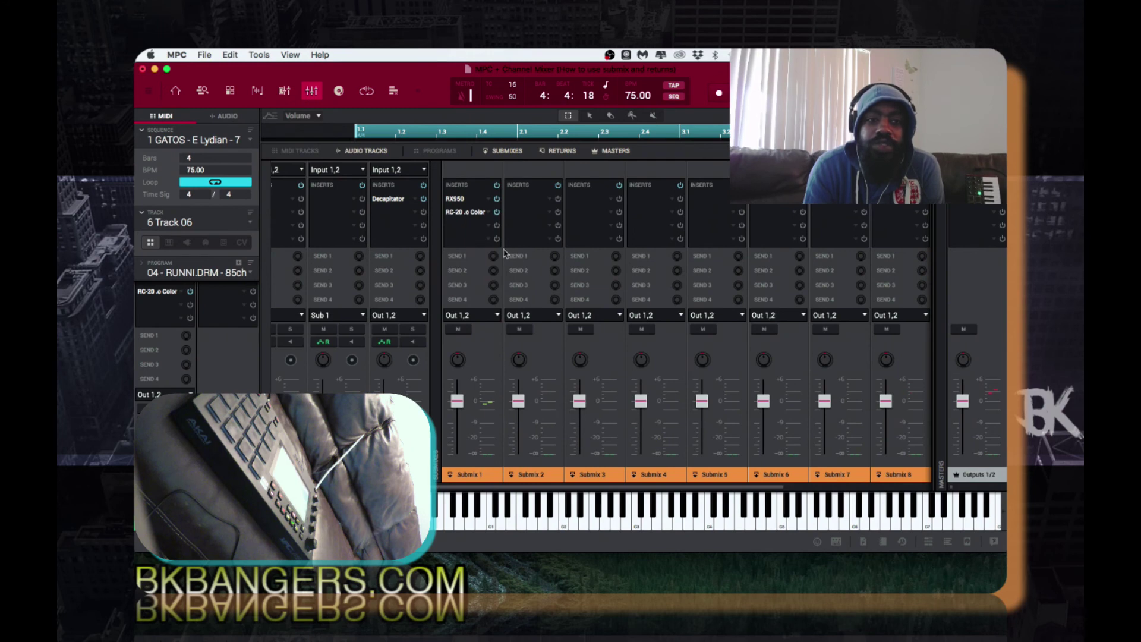
mouse_move(496, 260)
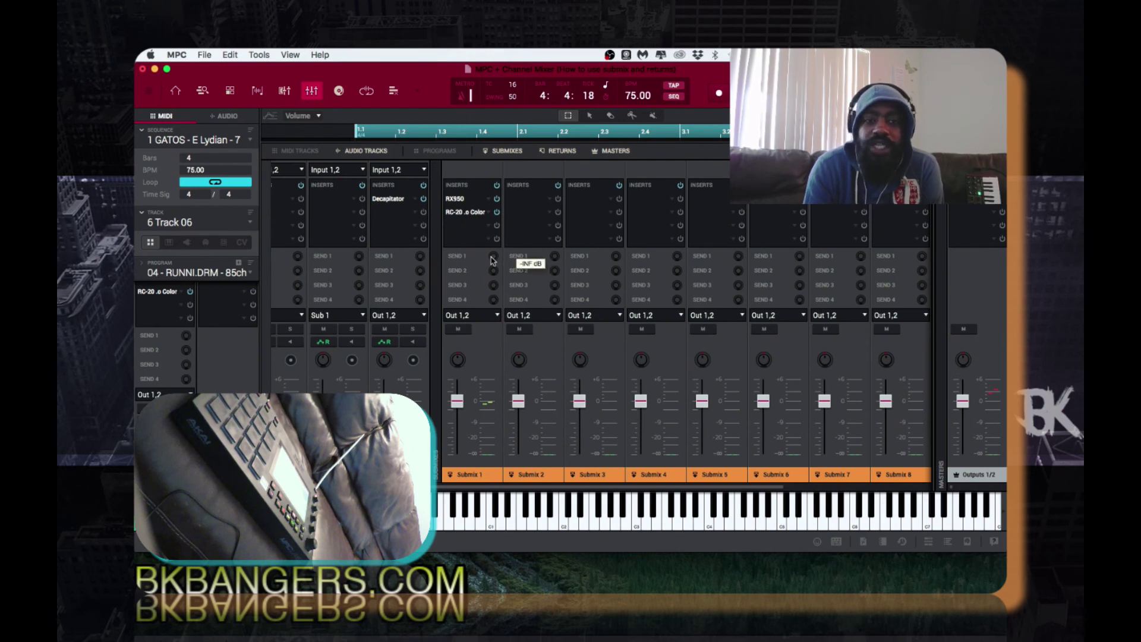
left_click_drag(492, 260, 492, 256)
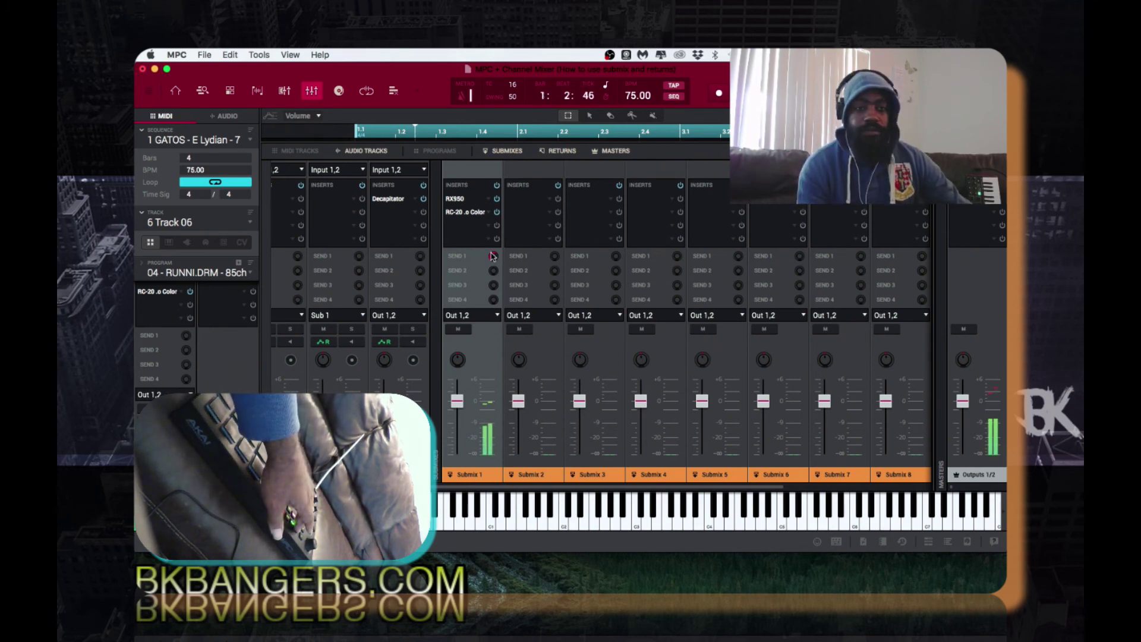
mouse_move(495, 262)
mouse_move(494, 262)
left_mouse_down()
mouse_move(494, 275)
mouse_move(495, 259)
left_mouse_up()
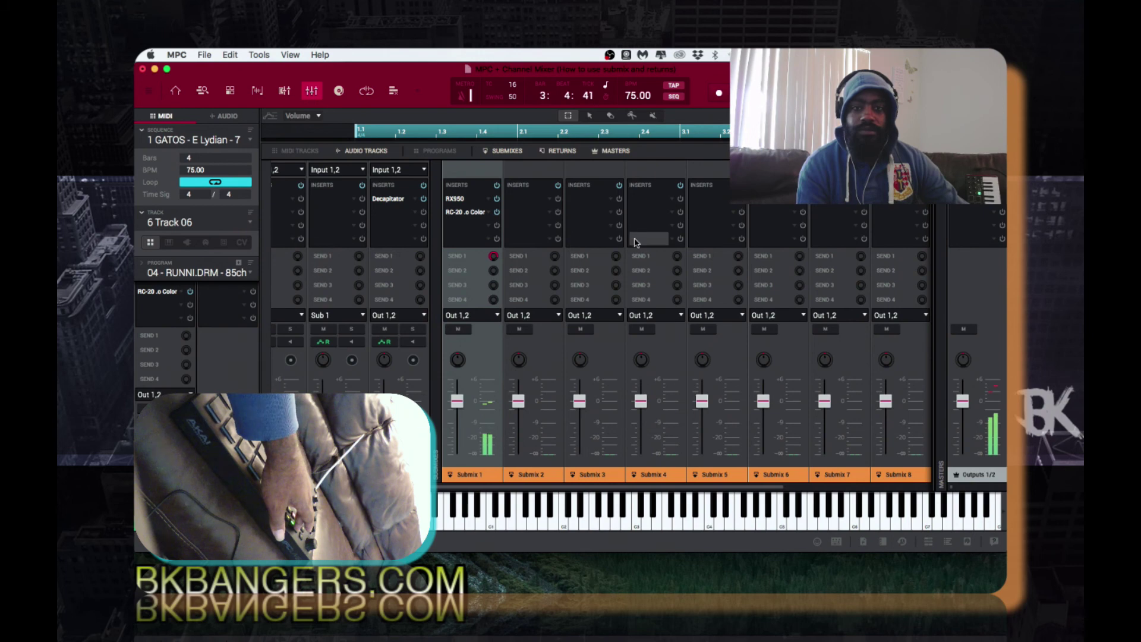
scroll(657, 220, "right", 2)
scroll(634, 242, "right", 3)
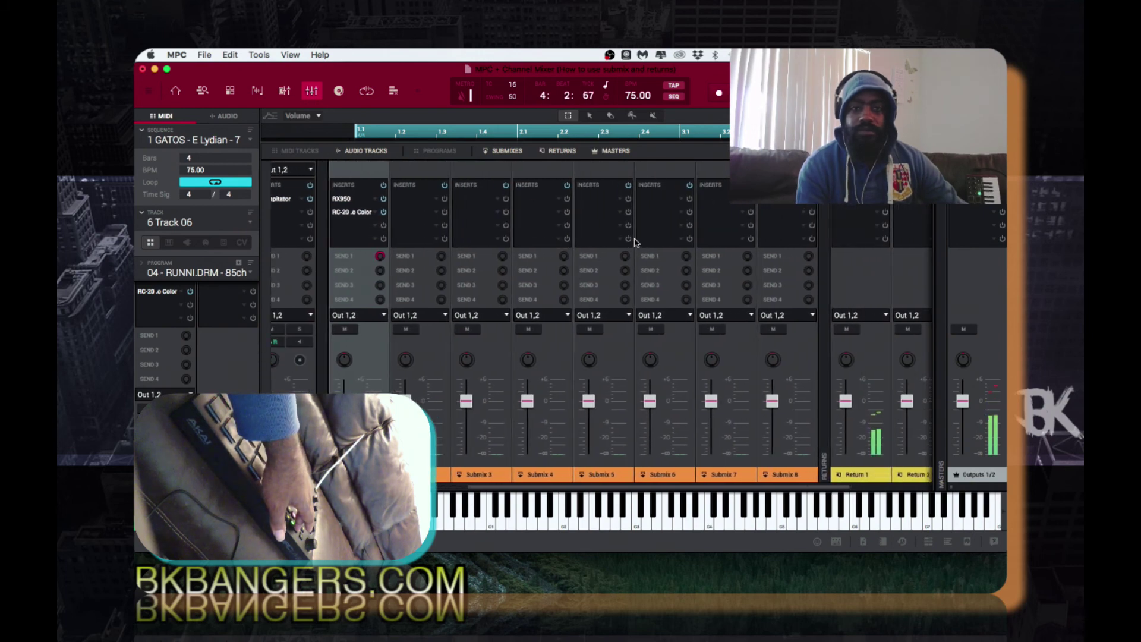
Turn Submix 1's Send 1 back down to -INF dB
left_click_drag(400, 256, 400, 263)
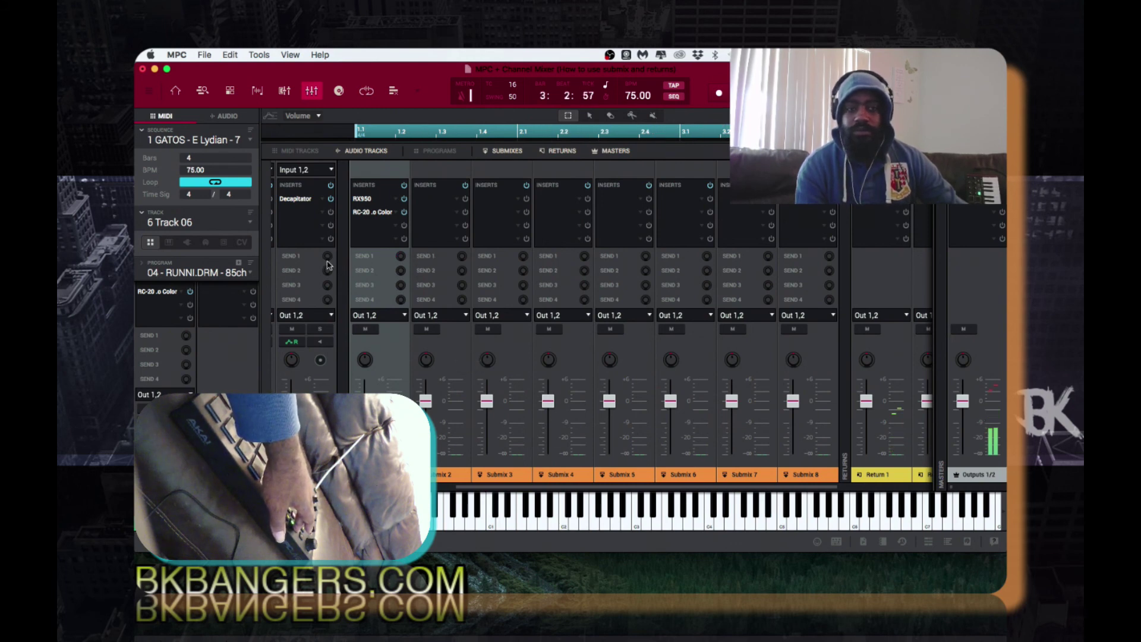
scroll(450, 166, "left", 3)
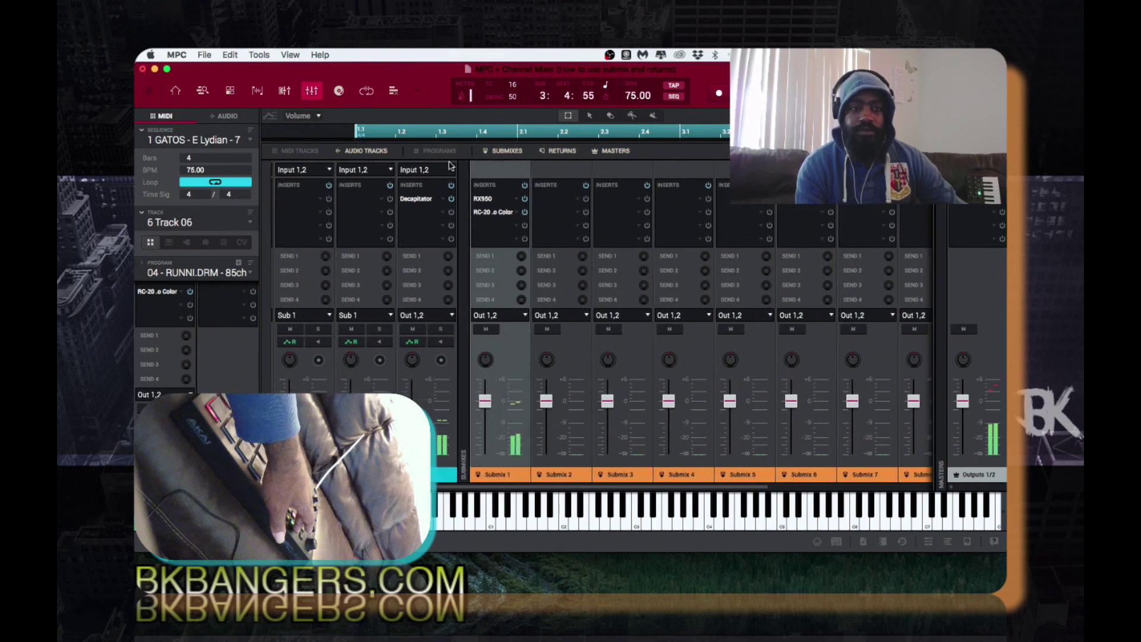
scroll(450, 166, "left", 1)
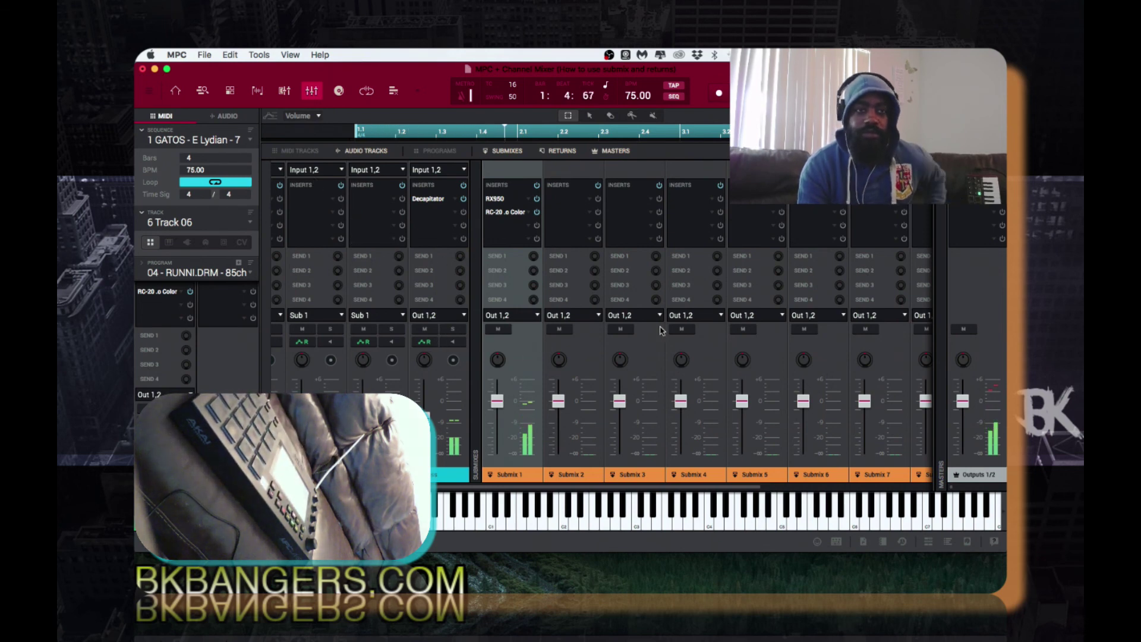
mouse_move(545, 260)
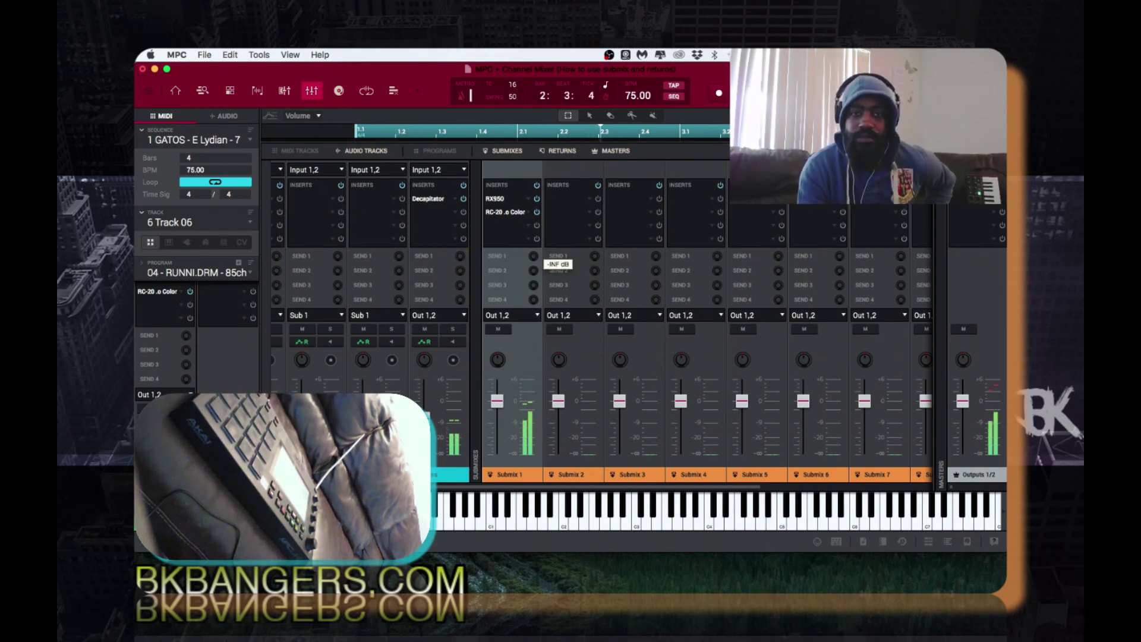